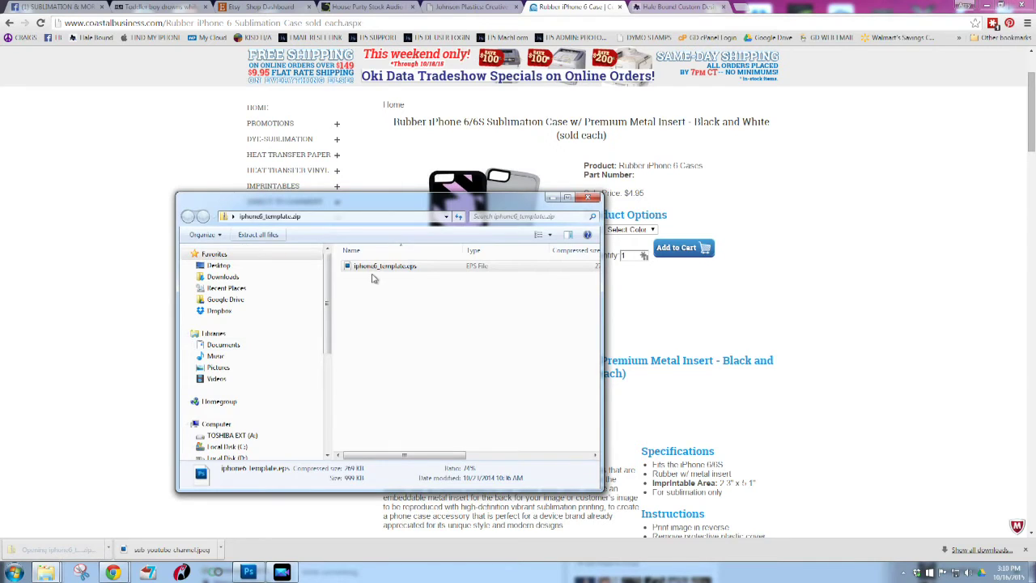
Extract iphone6_template.zip into the iphone6_template folder on the desktop
{"action": "left_click", "coordinate": [252, 235]}
{"action": "left_click", "coordinate": [618, 389]}
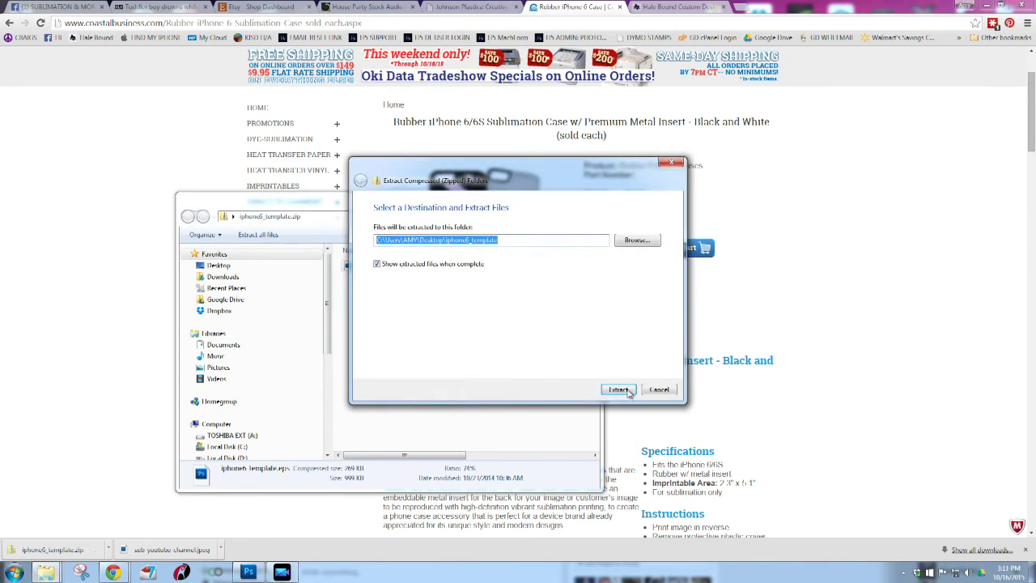
{"action": "left_click", "coordinate": [443, 246]}
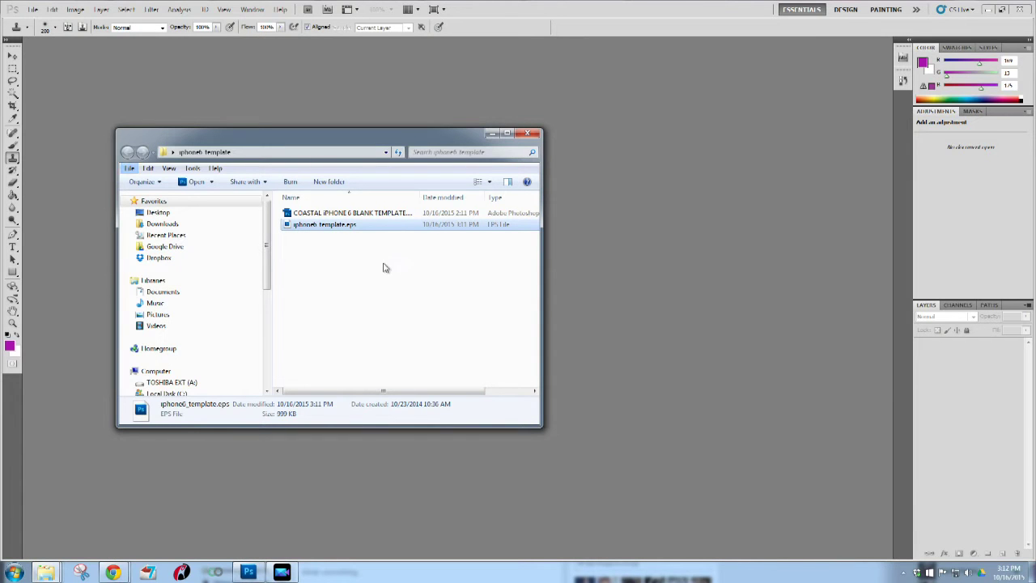
Open iphone6_template.eps in Photoshop, rasterized at 300 pixels/inch in RGB Color mode
{"action": "left_click", "coordinate": [316, 230]}
{"action": "double_click", "coordinate": [319, 213]}
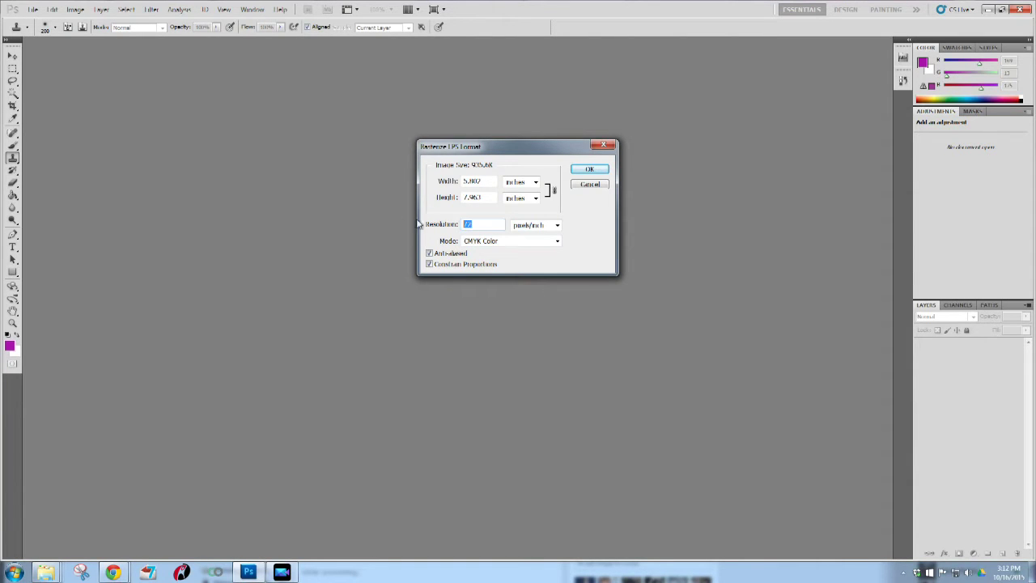
{"action": "type", "text": "300"}
{"action": "left_click", "coordinate": [507, 242]}
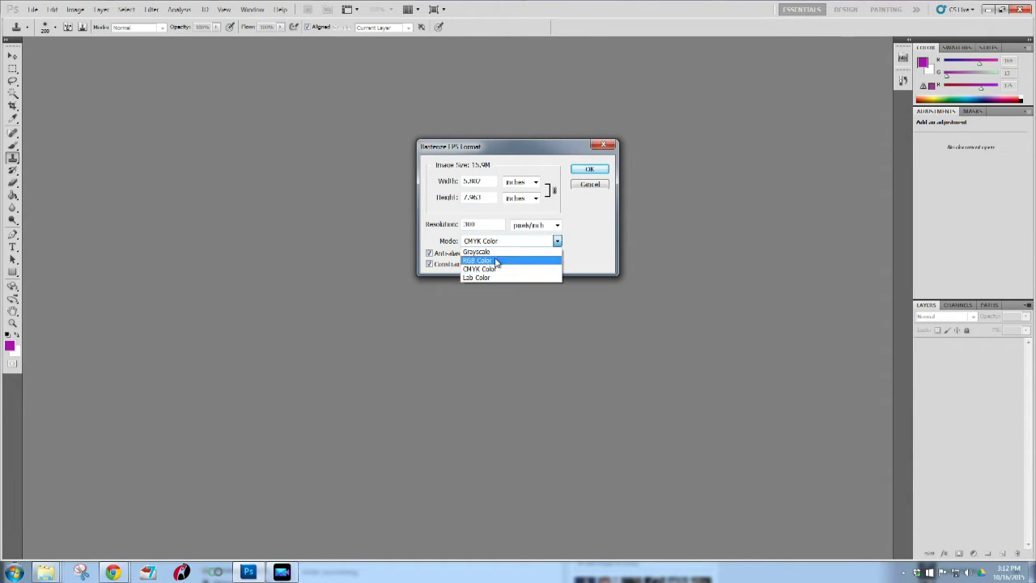
{"action": "left_click", "coordinate": [498, 259]}
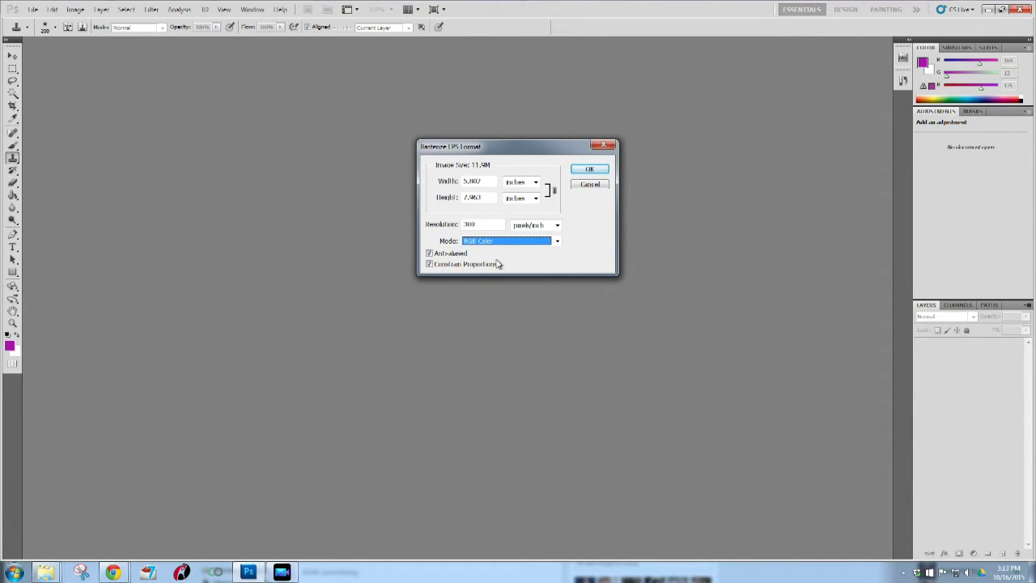
{"action": "left_click", "coordinate": [590, 169]}
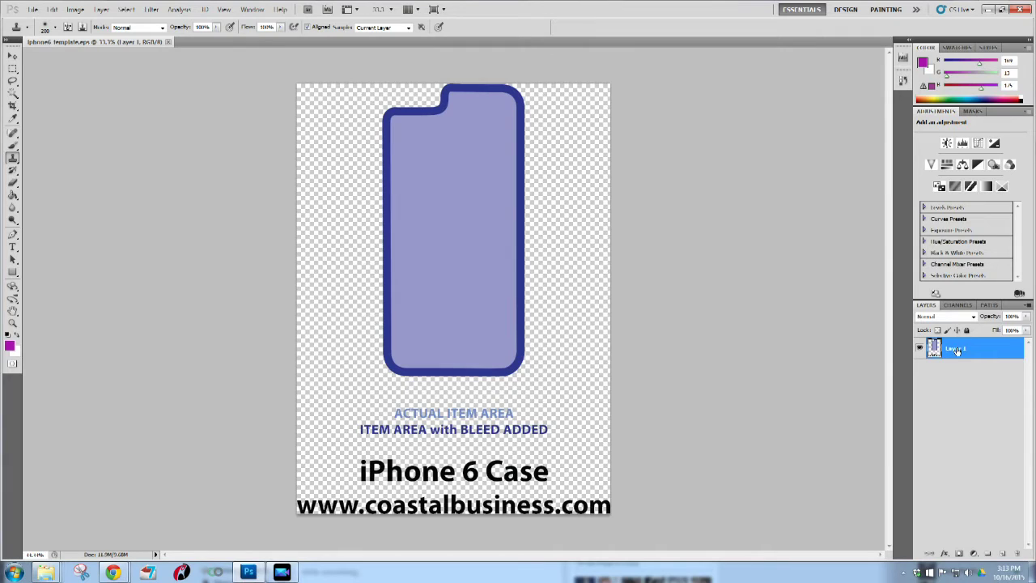
Erase all the text below the phone case shape and crop the canvas closely around the shape
{"action": "left_click", "coordinate": [13, 182]}
{"action": "mouse_move", "coordinate": [452, 346]}
{"action": "left_mouse_down"}
{"action": "mouse_move", "coordinate": [458, 423]}
{"action": "mouse_move", "coordinate": [377, 428]}
{"action": "mouse_move", "coordinate": [533, 440]}
{"action": "mouse_move", "coordinate": [301, 467]}
{"action": "mouse_move", "coordinate": [591, 484]}
{"action": "mouse_move", "coordinate": [253, 486]}
{"action": "mouse_move", "coordinate": [636, 485]}
{"action": "left_mouse_up"}
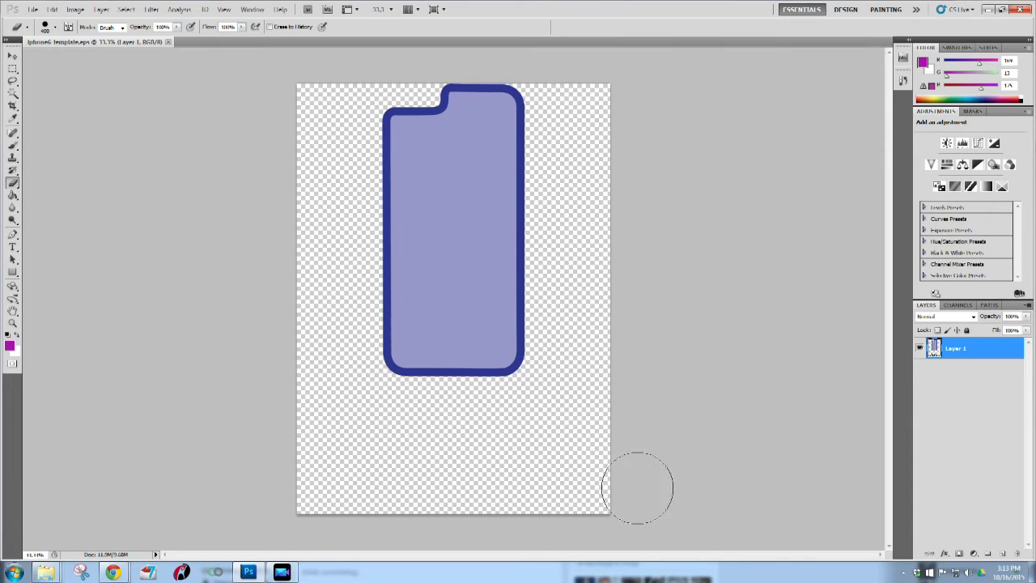
{"action": "left_click", "coordinate": [13, 108]}
{"action": "left_click_drag", "start_coordinate": [344, 83], "coordinate": [565, 394]}
{"action": "key", "text": "Return"}
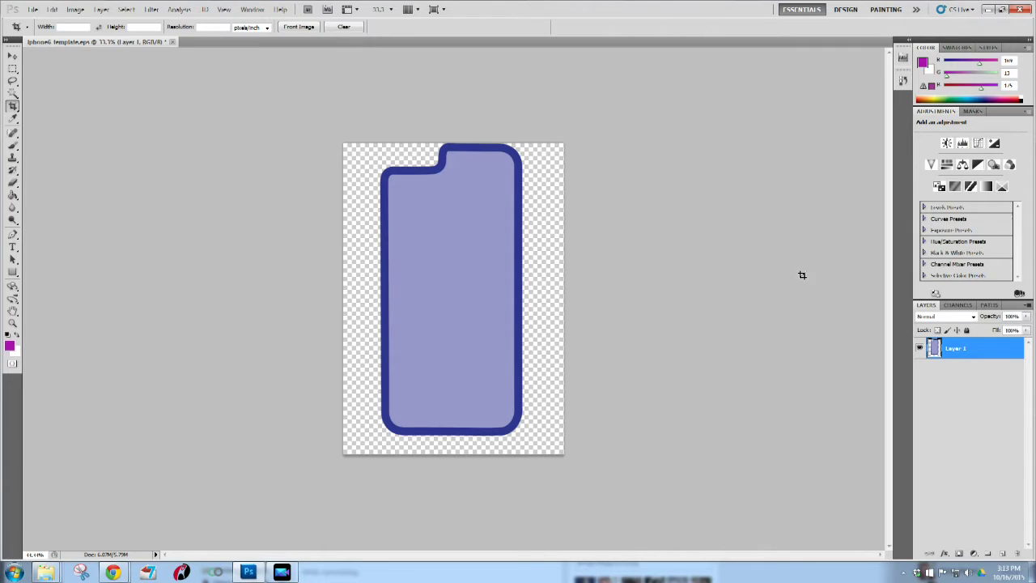
Duplicate Layer 1 and hide the original layer
{"action": "right_click", "coordinate": [953, 355]}
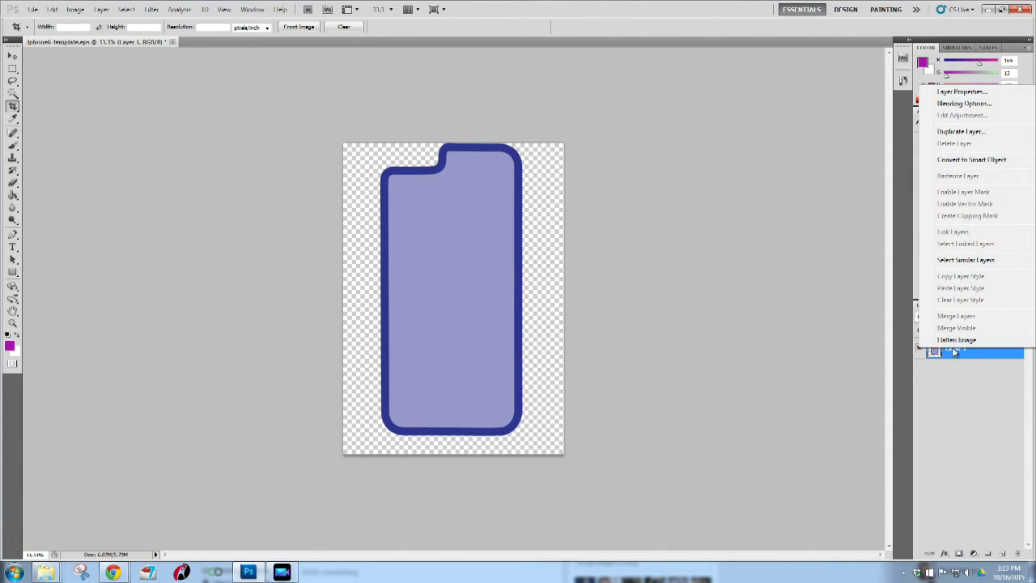
{"action": "left_click", "coordinate": [963, 132]}
{"action": "left_click", "coordinate": [608, 177]}
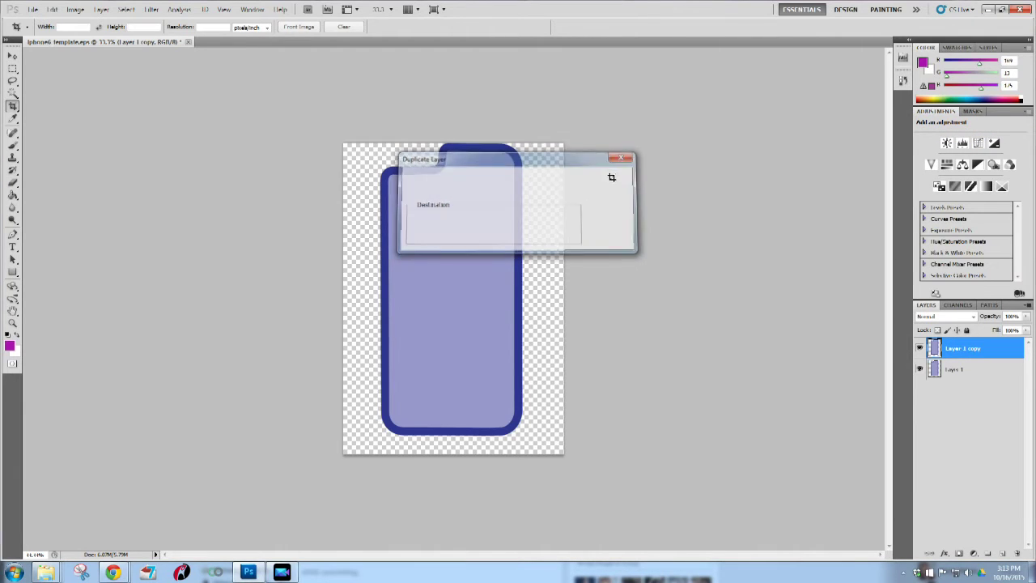
{"action": "left_click", "coordinate": [920, 370]}
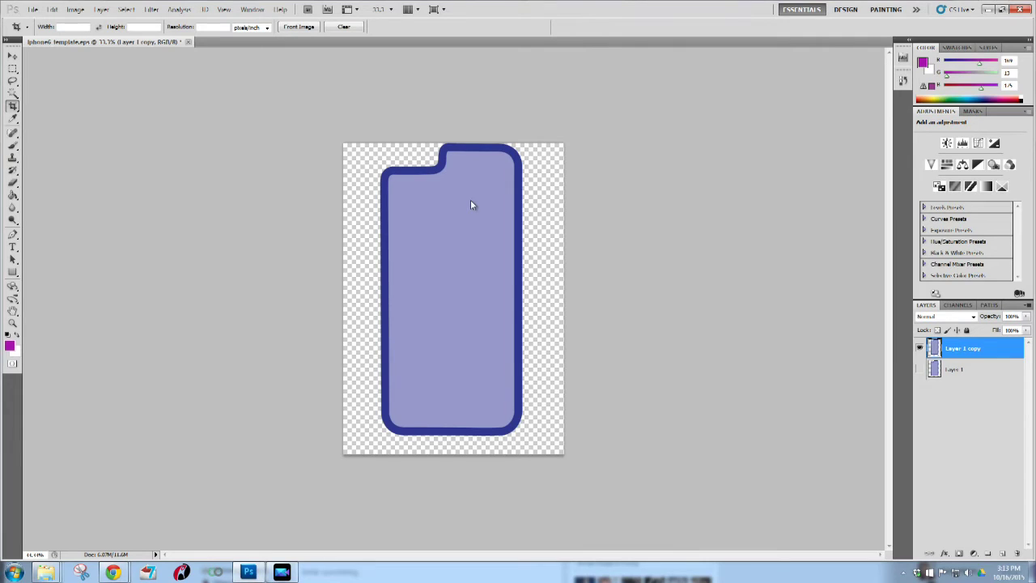
Select the dark blue bleed border on Layer 1 copy with the Magic Wand, delete it and deselect
{"action": "left_click", "coordinate": [13, 93]}
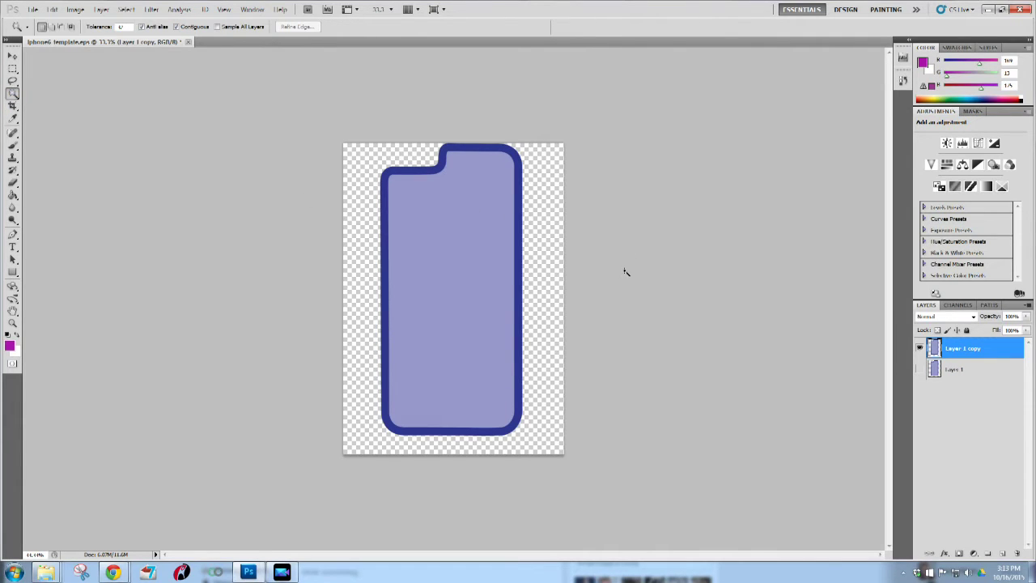
{"action": "left_click", "coordinate": [406, 173]}
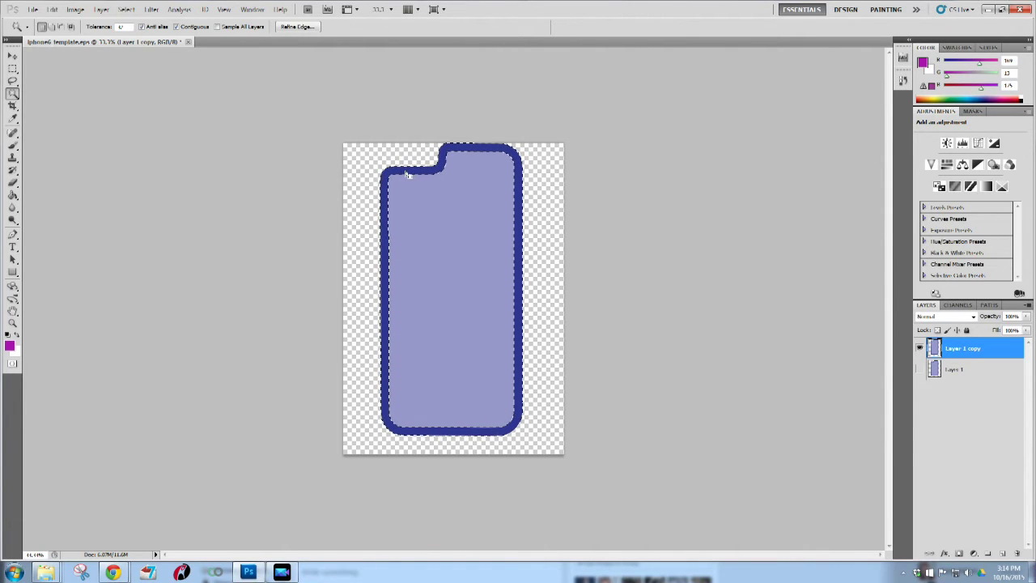
{"action": "key", "text": "Delete"}
{"action": "key", "text": "ctrl+d"}
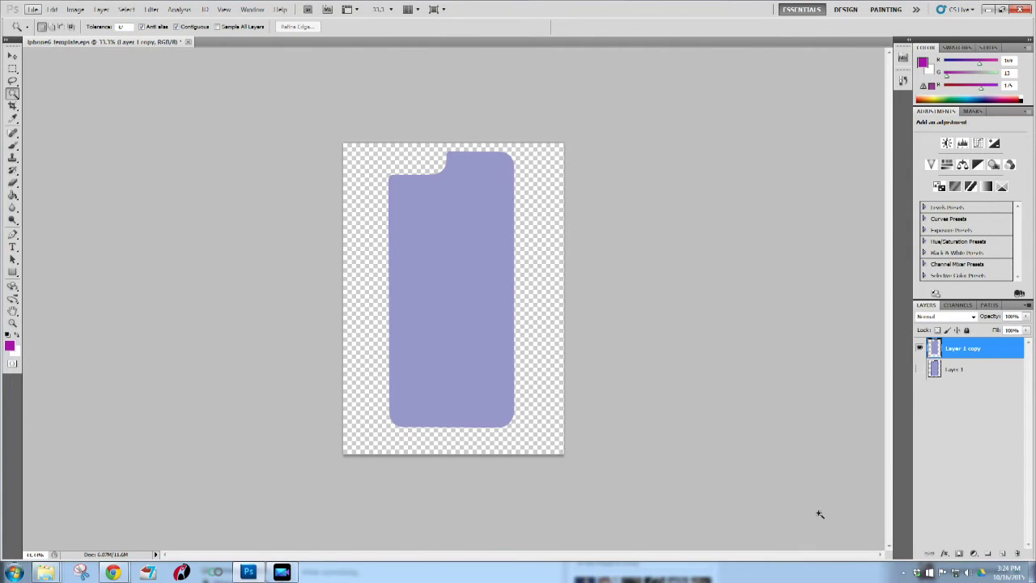
With Layer 1 copy temporarily hidden, fill the inner area and border of Layer 1 with black using the Paint Bucket
{"action": "left_click", "coordinate": [920, 350]}
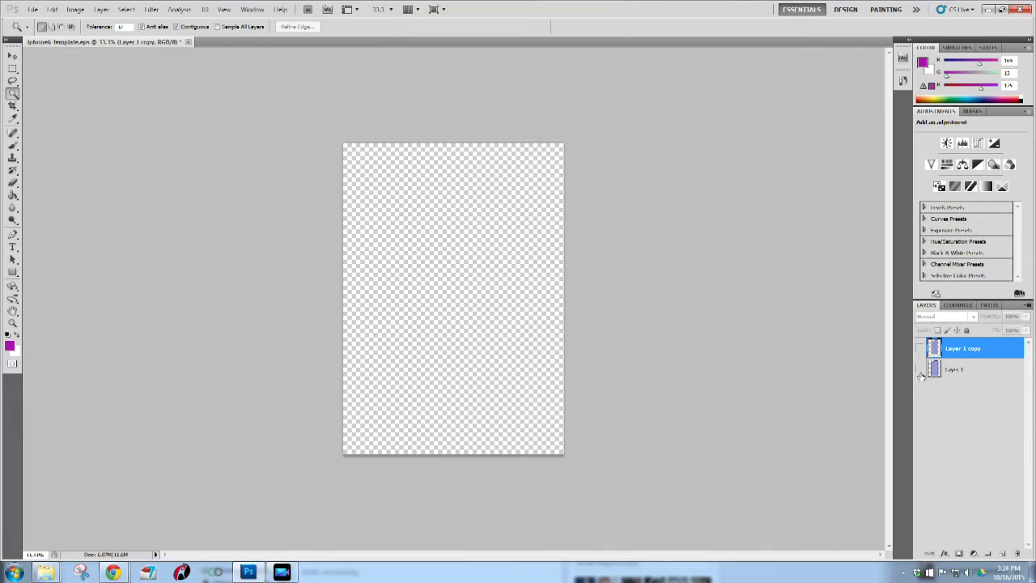
{"action": "left_click", "coordinate": [920, 371]}
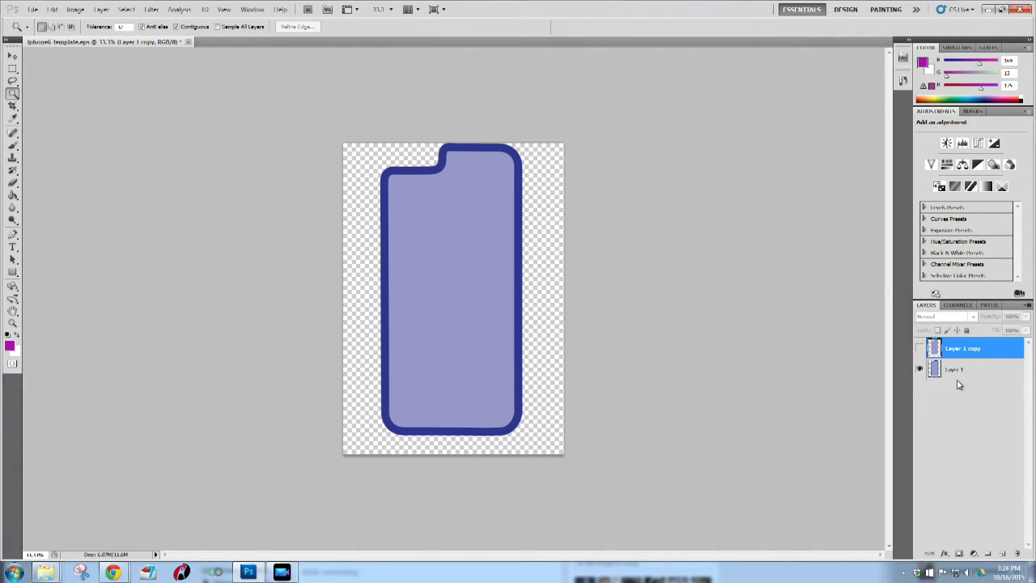
{"action": "left_click", "coordinate": [9, 334]}
{"action": "left_click", "coordinate": [13, 195]}
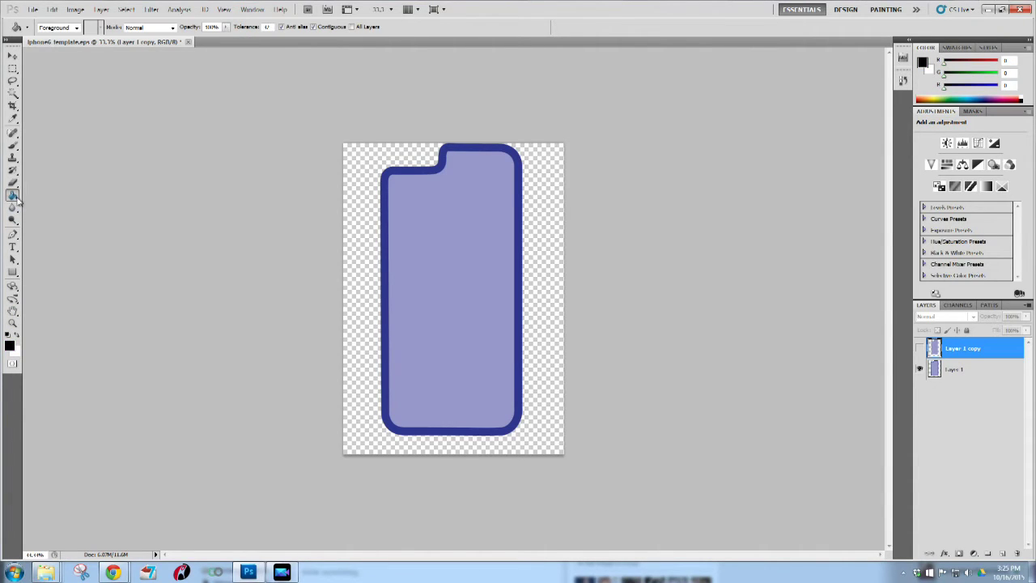
{"action": "left_click", "coordinate": [969, 369]}
{"action": "left_click", "coordinate": [395, 224]}
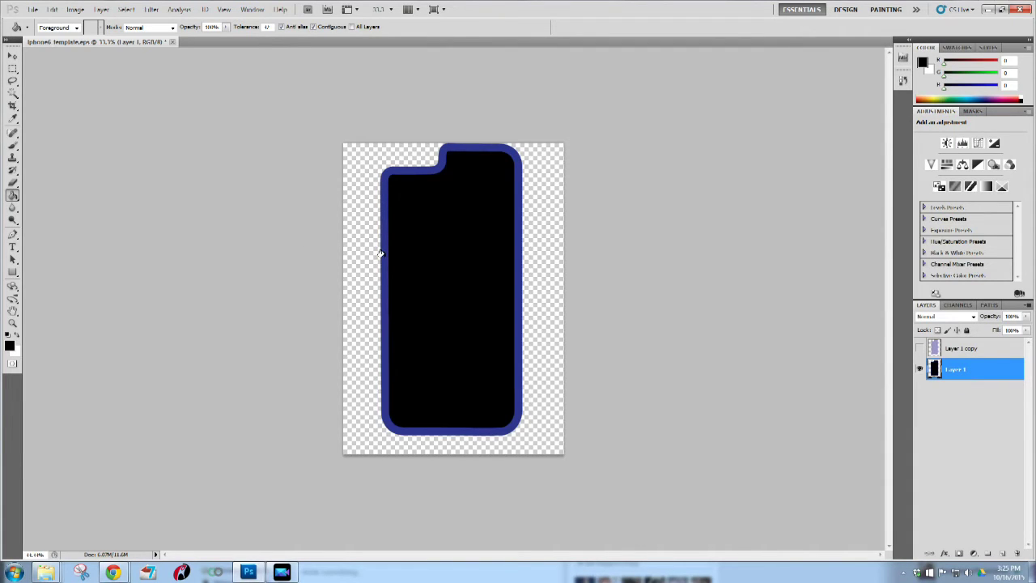
{"action": "left_click", "coordinate": [380, 253]}
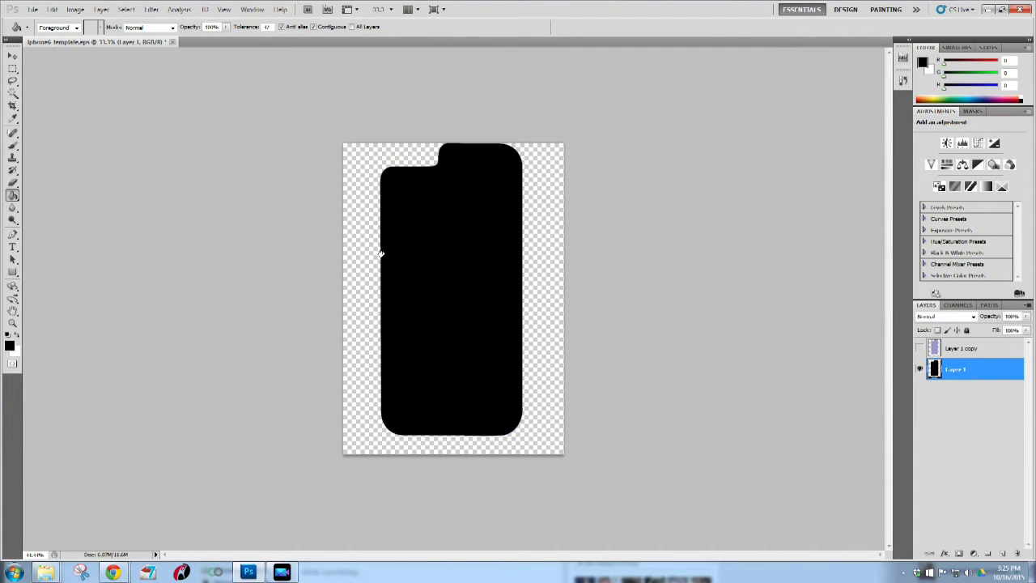
{"action": "left_click", "coordinate": [918, 348]}
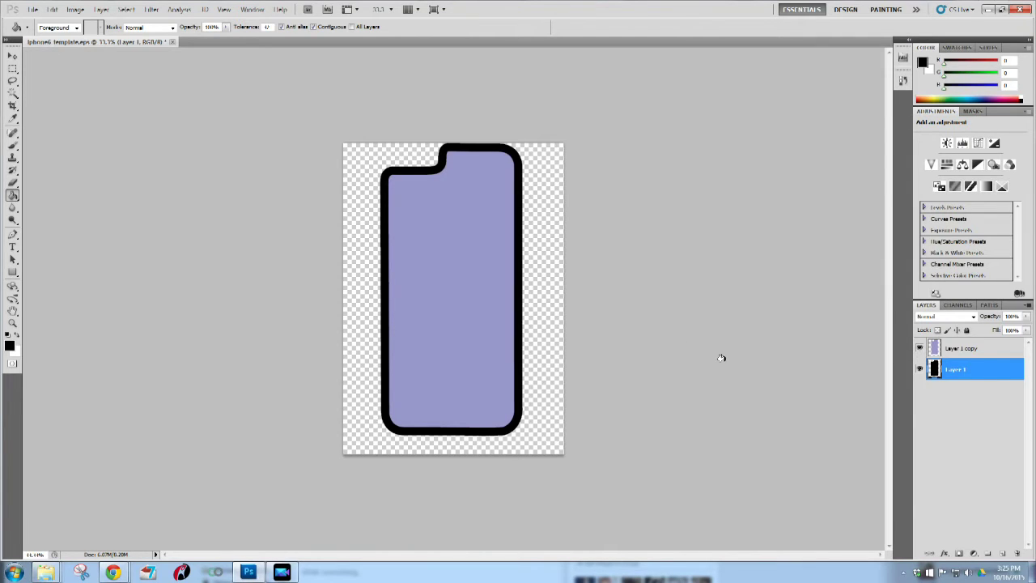
Rename Layer 1 copy as "SAFE - HIDE BEFORE PRINT"
{"action": "double_click", "coordinate": [956, 349]}
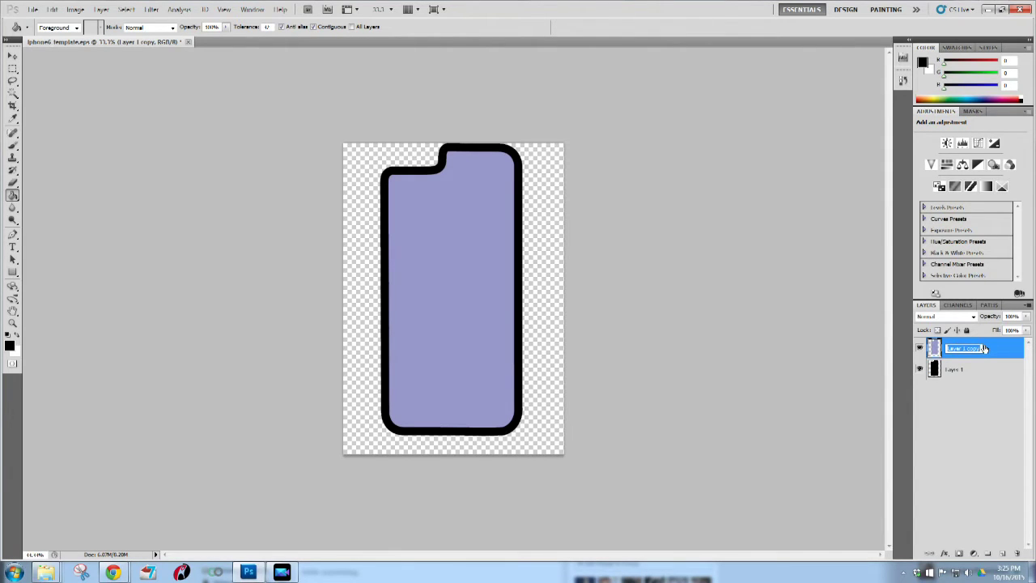
{"action": "key", "text": "BackSpace"}
{"action": "key", "text": "Caps_Lock"}
{"action": "type", "text": "SH"}
{"action": "type", "text": "HIDE"}
{"action": "type", "text": " BEFORE PRINT"}
{"action": "key", "text": "Return"}
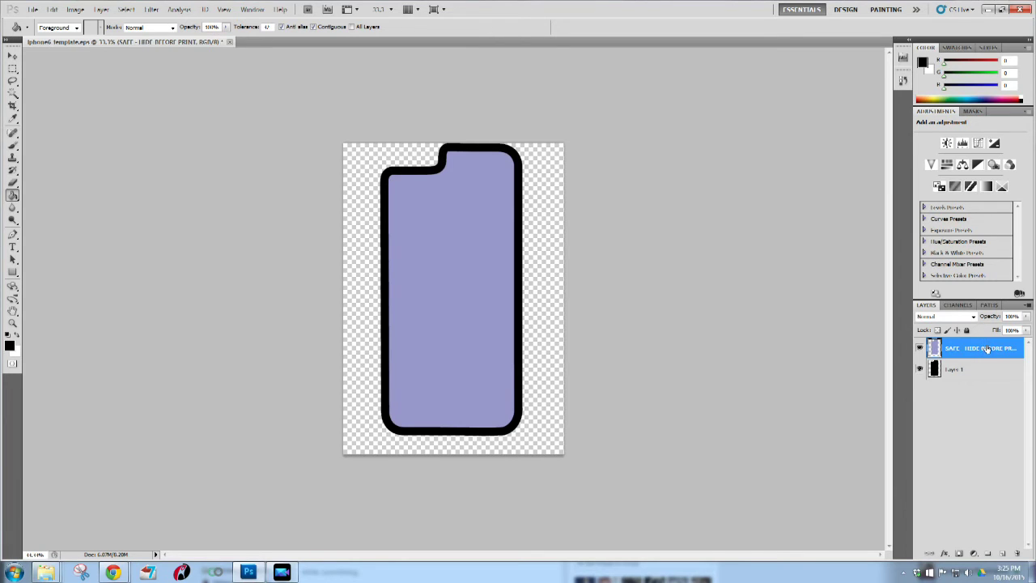
Rename Layer 1 as "BACKGROUND"
{"action": "double_click", "coordinate": [952, 375]}
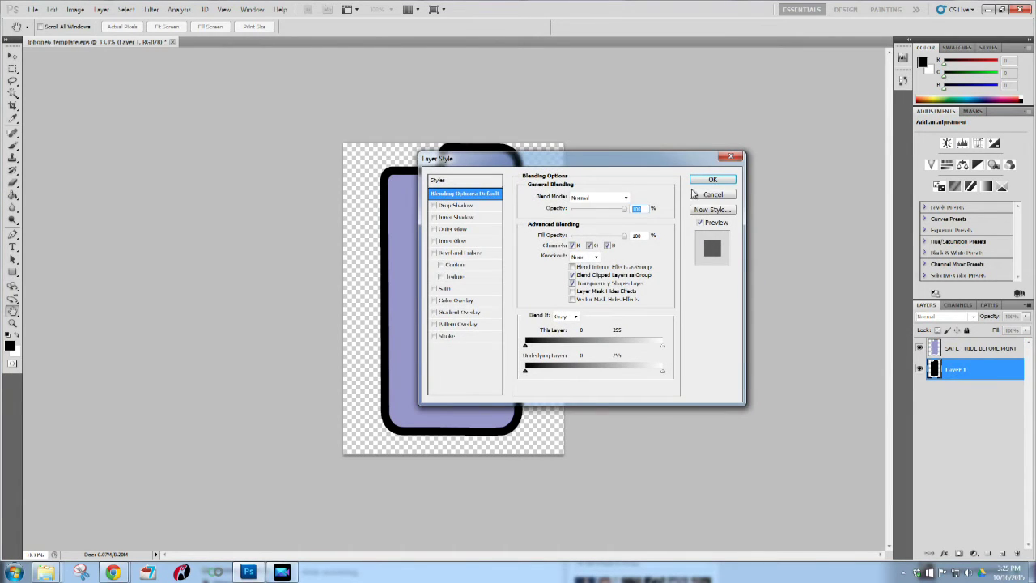
{"action": "left_click", "coordinate": [695, 194]}
{"action": "double_click", "coordinate": [957, 369]}
{"action": "type", "text": "BACKGROUND"}
{"action": "key", "text": "Return"}
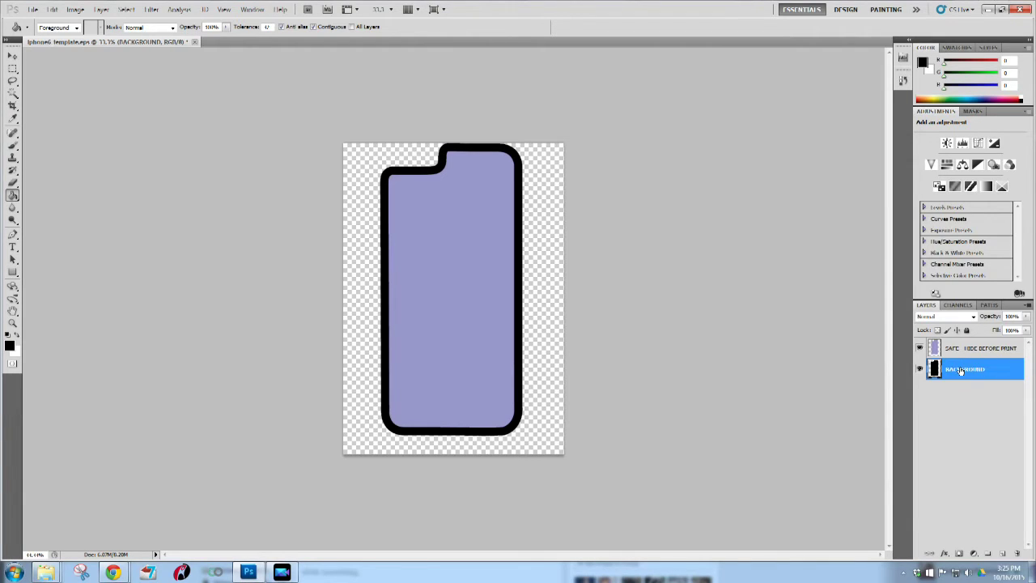
Save the document in Photoshop format as COASTAL iPHONE 6 BLANK TEMPLATE.psd, replacing the existing file
{"action": "left_click", "coordinate": [34, 12]}
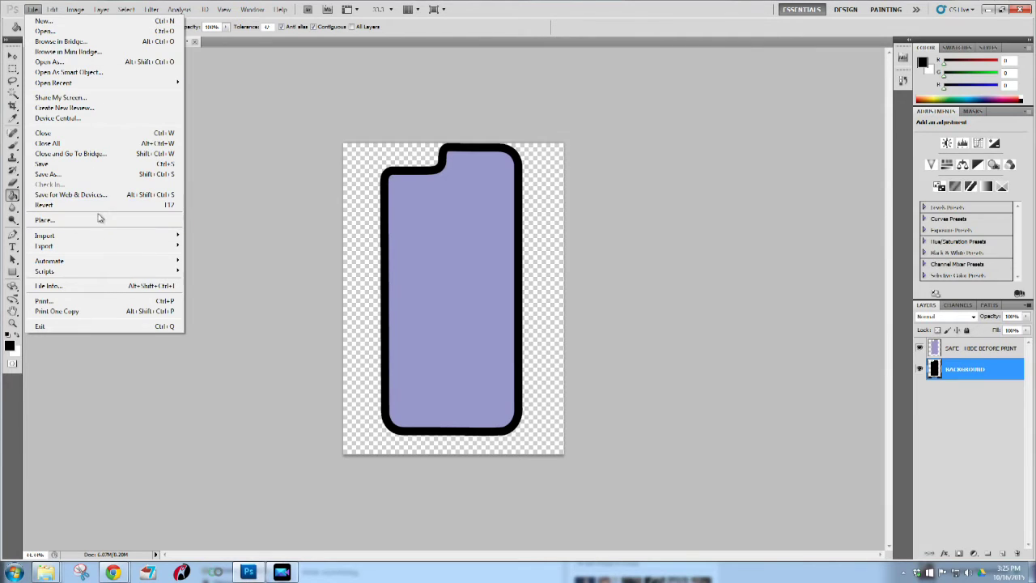
{"action": "left_click", "coordinate": [81, 173]}
{"action": "left_click", "coordinate": [437, 218]}
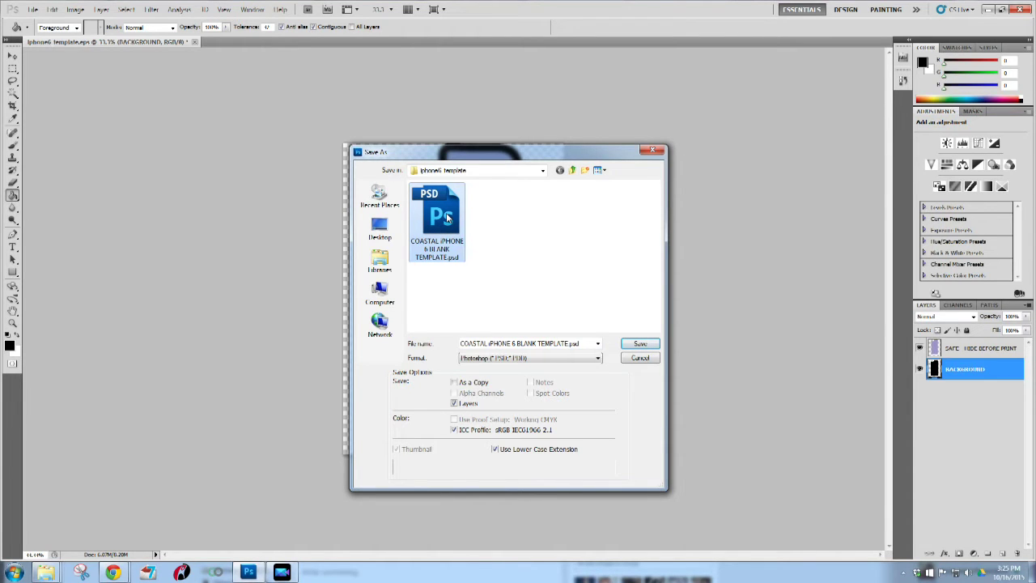
{"action": "double_click", "coordinate": [443, 217]}
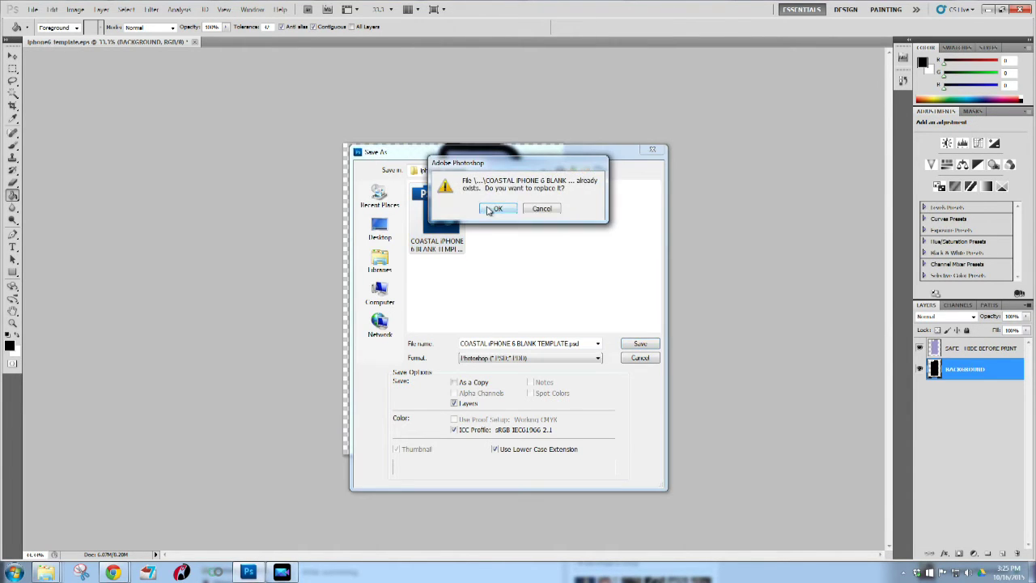
{"action": "left_click", "coordinate": [494, 210]}
{"action": "left_click", "coordinate": [639, 184]}
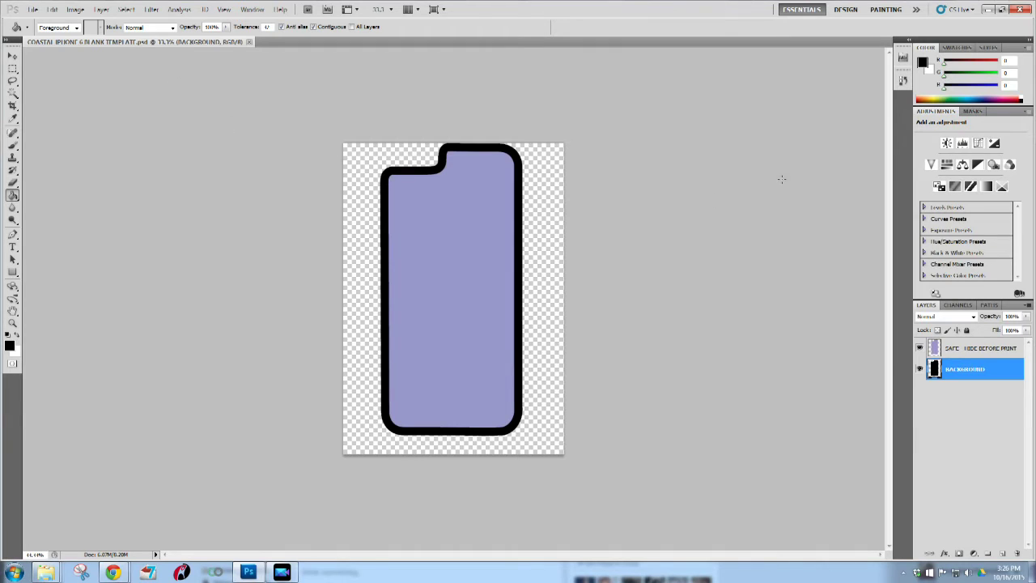
Hide the SAFE - HIDE BEFORE PRINT layer and open 06-14-07 (14).jpg from the ANIMALS images folder in Dropbox on drive D
{"action": "left_click", "coordinate": [919, 348]}
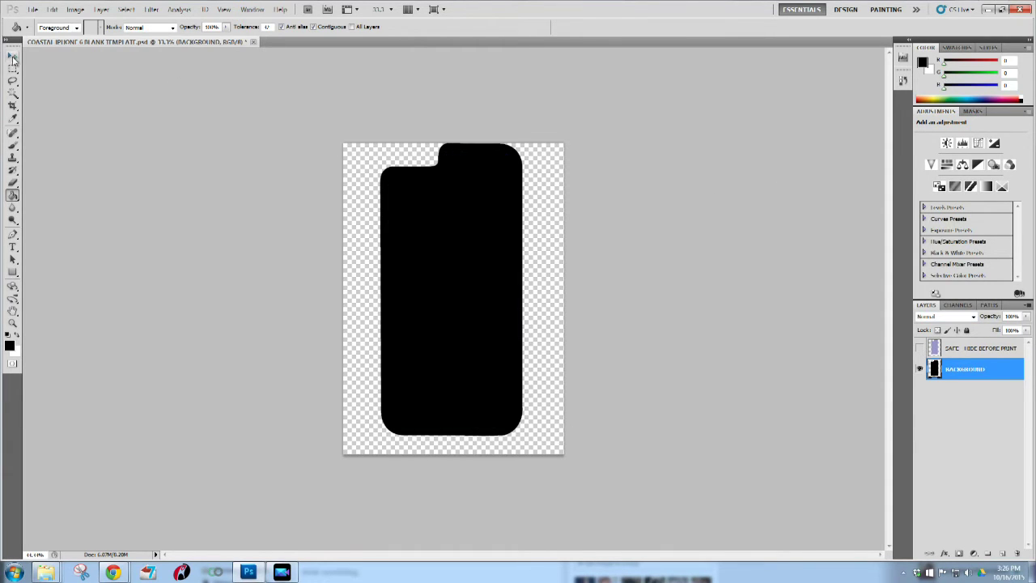
{"action": "left_click", "coordinate": [13, 55]}
{"action": "left_click", "coordinate": [32, 9]}
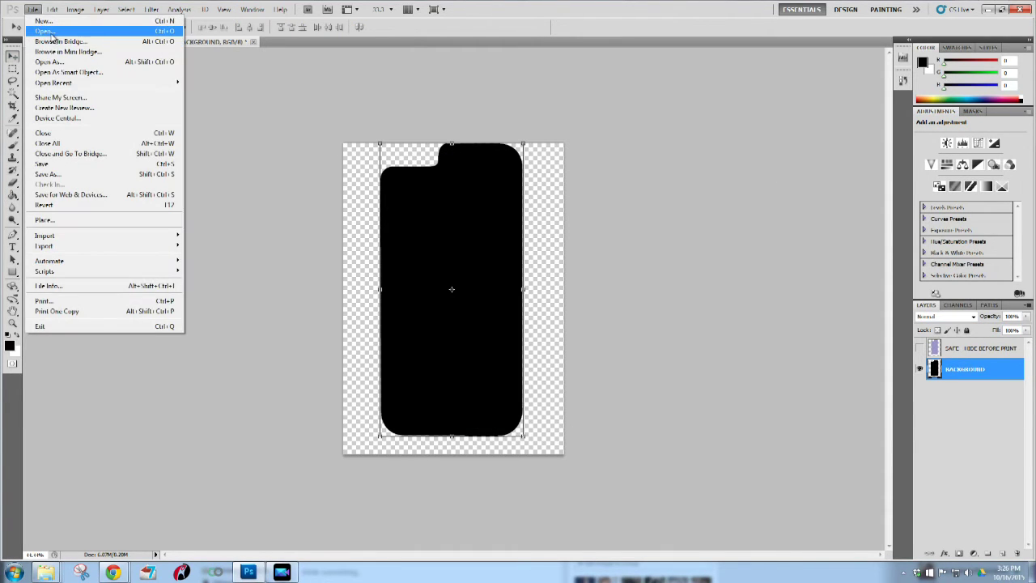
{"action": "left_click", "coordinate": [44, 30]}
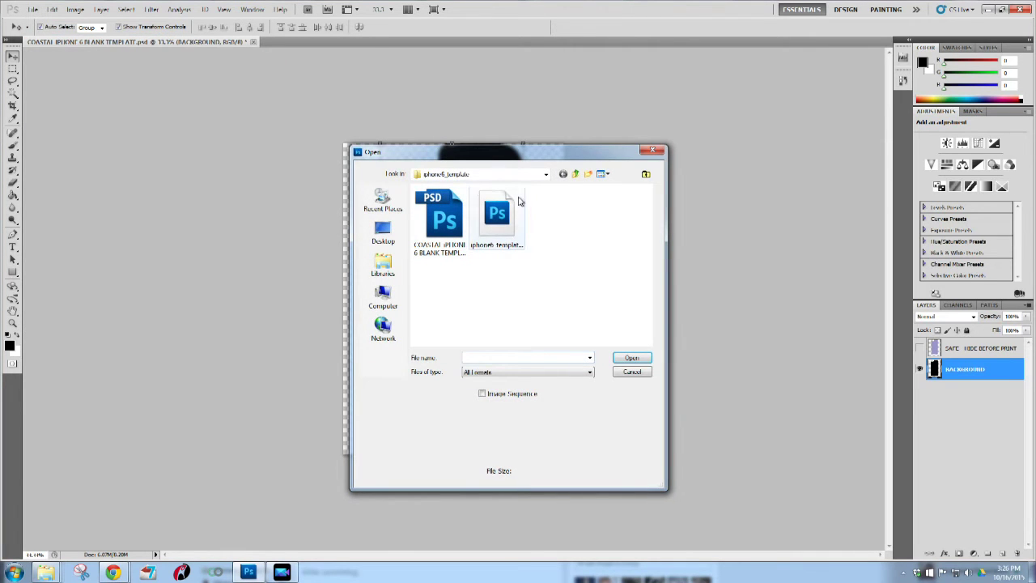
{"action": "left_click", "coordinate": [382, 298]}
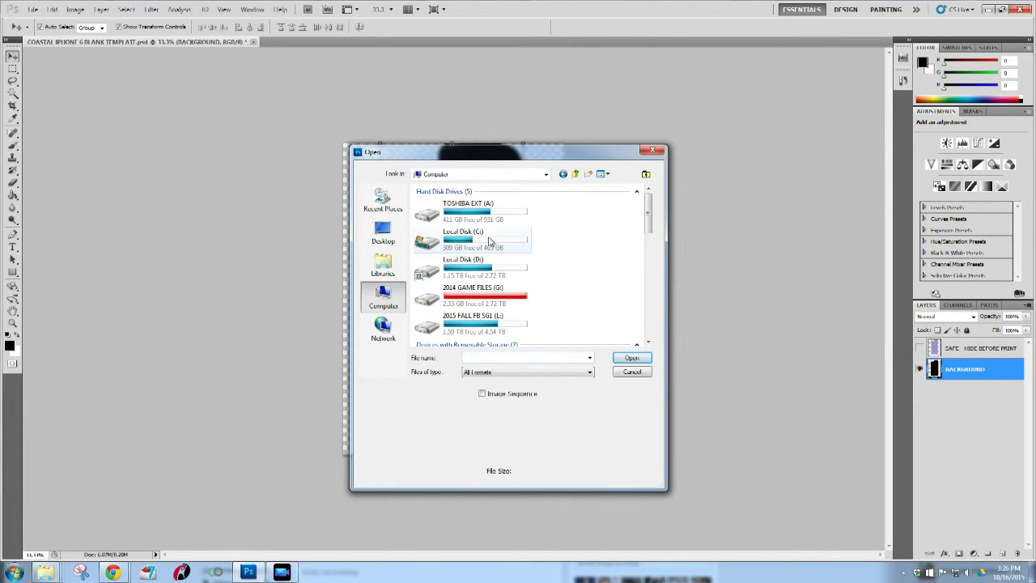
{"action": "double_click", "coordinate": [471, 259]}
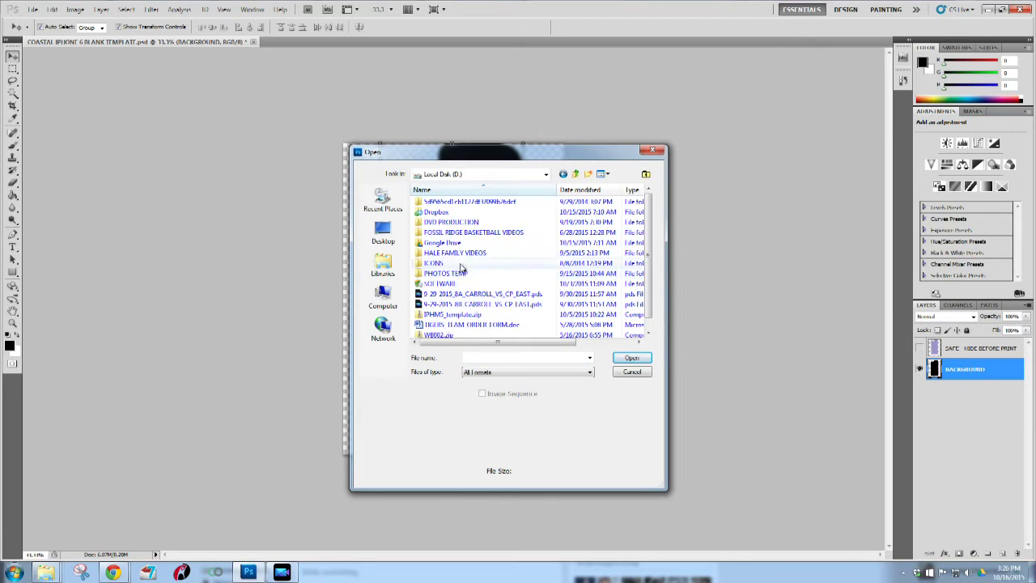
{"action": "double_click", "coordinate": [437, 212]}
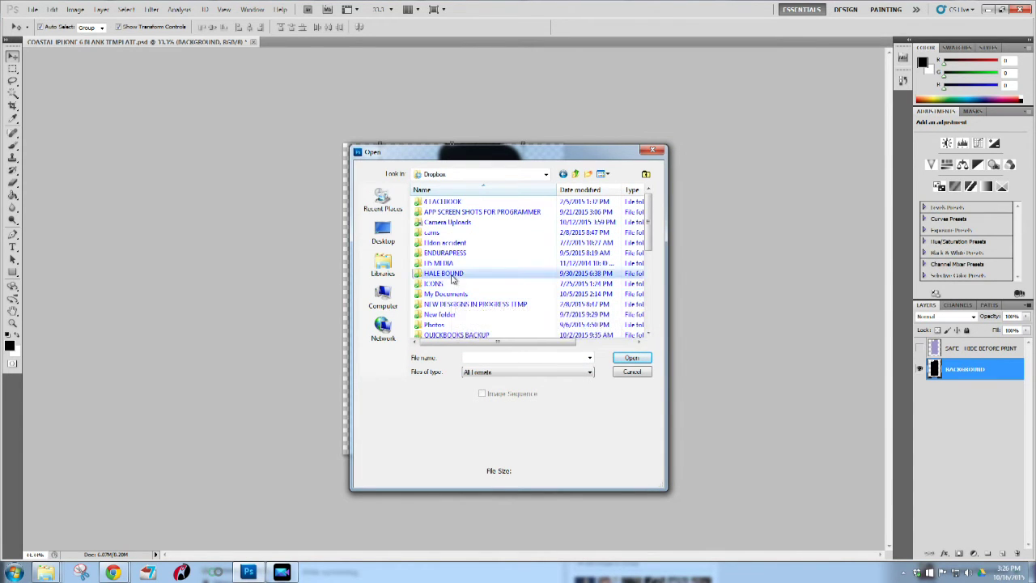
{"action": "double_click", "coordinate": [452, 278]}
{"action": "double_click", "coordinate": [449, 323]}
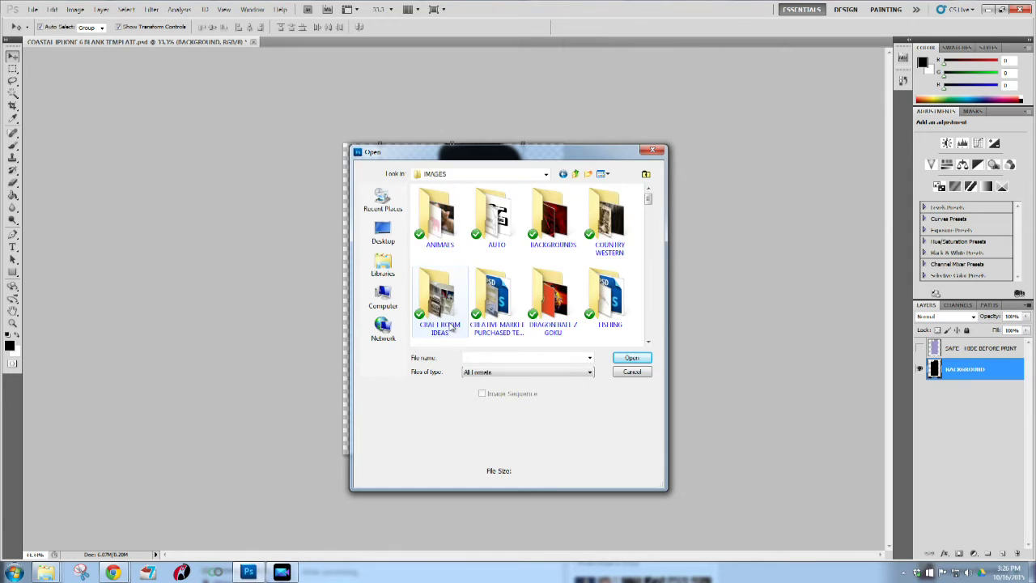
{"action": "double_click", "coordinate": [439, 231]}
{"action": "left_click", "coordinate": [493, 233]}
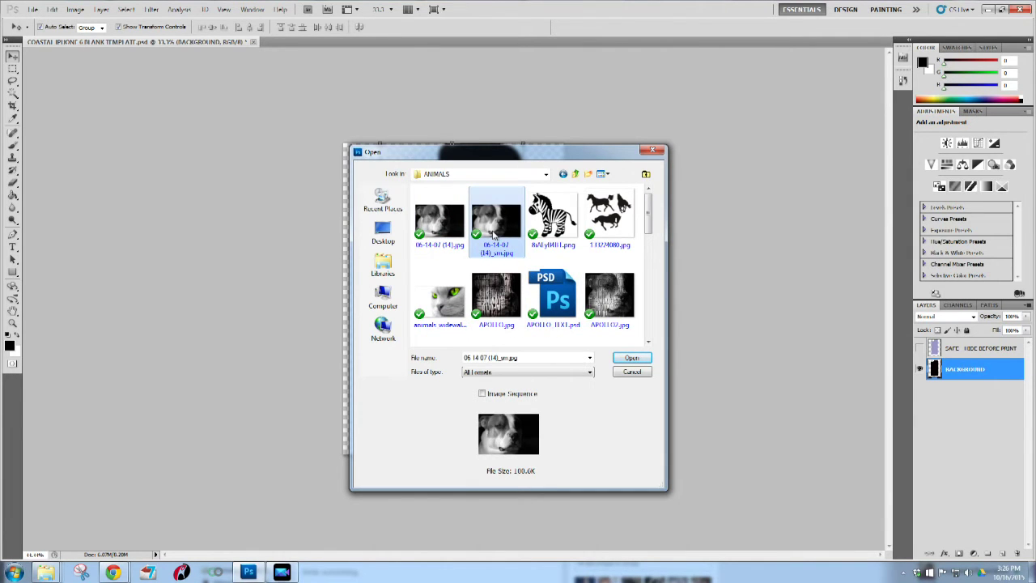
{"action": "double_click", "coordinate": [439, 233]}
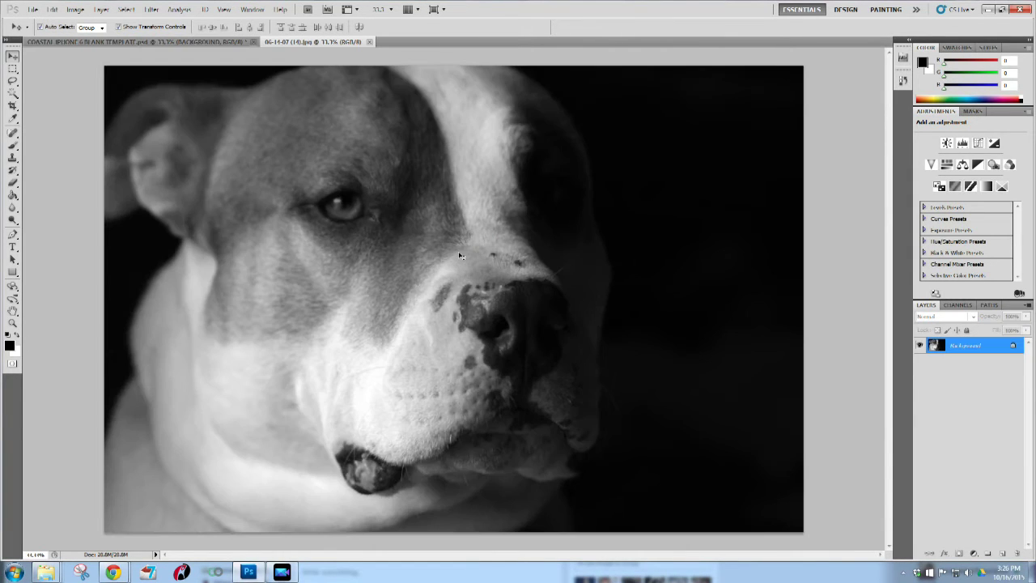
Convert the dog photo's locked background into Layer 0 and move it into the iPhone 6 template, directly above the BACKGROUND layer
{"action": "double_click", "coordinate": [975, 346]}
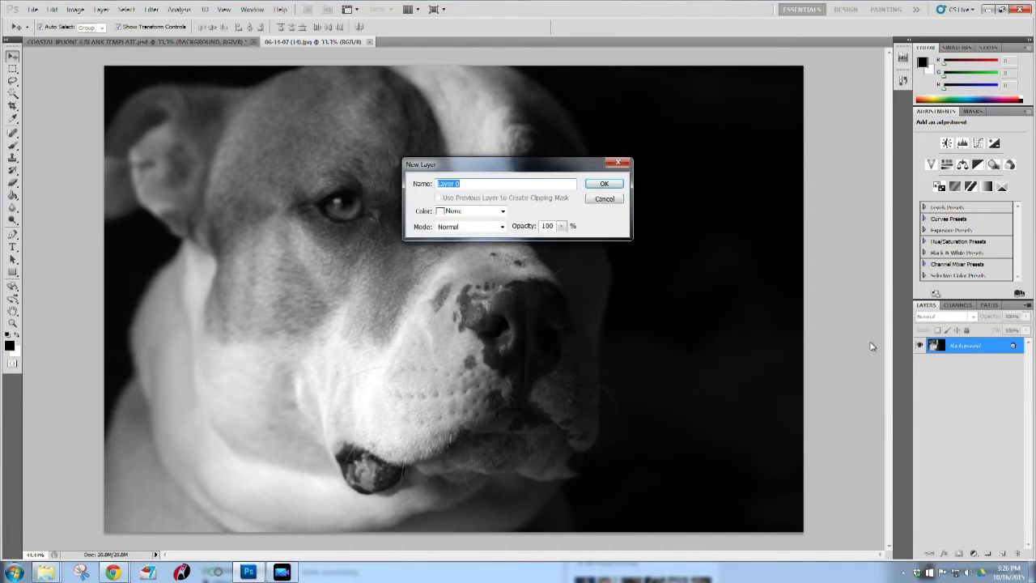
{"action": "left_click", "coordinate": [616, 186]}
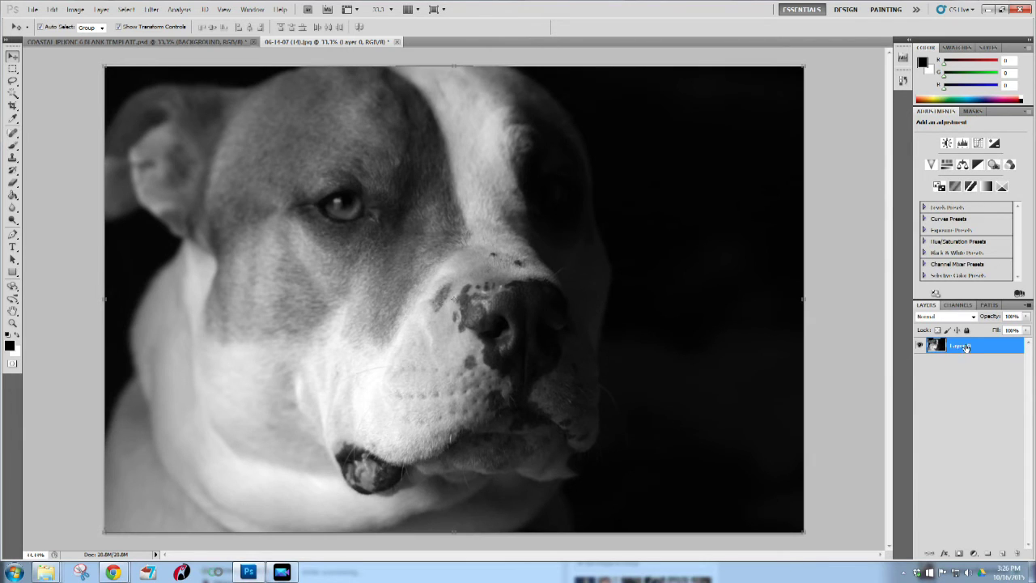
{"action": "left_click_drag", "start_coordinate": [522, 153], "coordinate": [439, 209]}
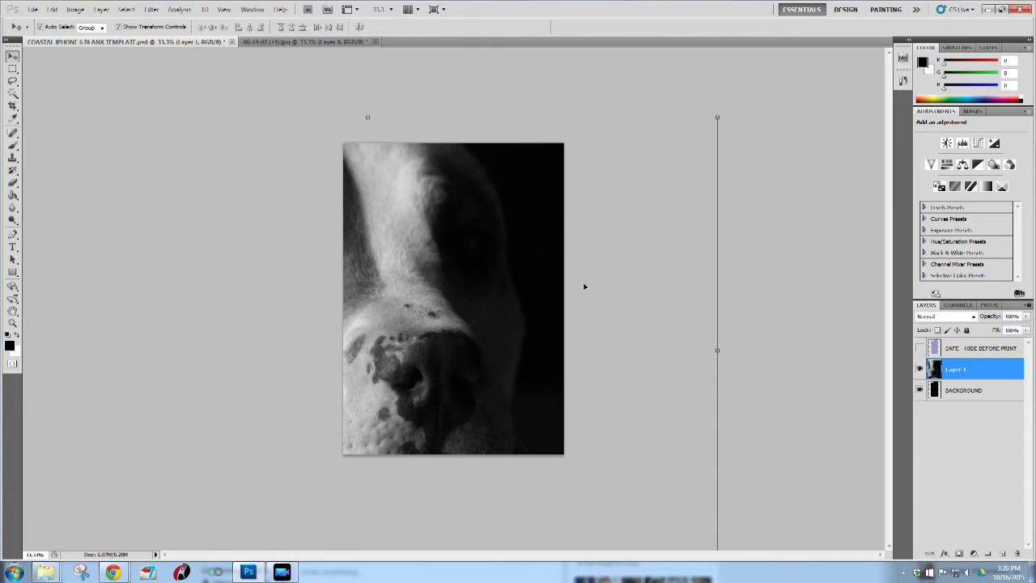
Scale the dog photo down proportionally to about 48% and position it over the lower part of the case shape
{"action": "key", "text": "ctrl+minus"}
{"action": "key", "text": "ctrl+minus"}
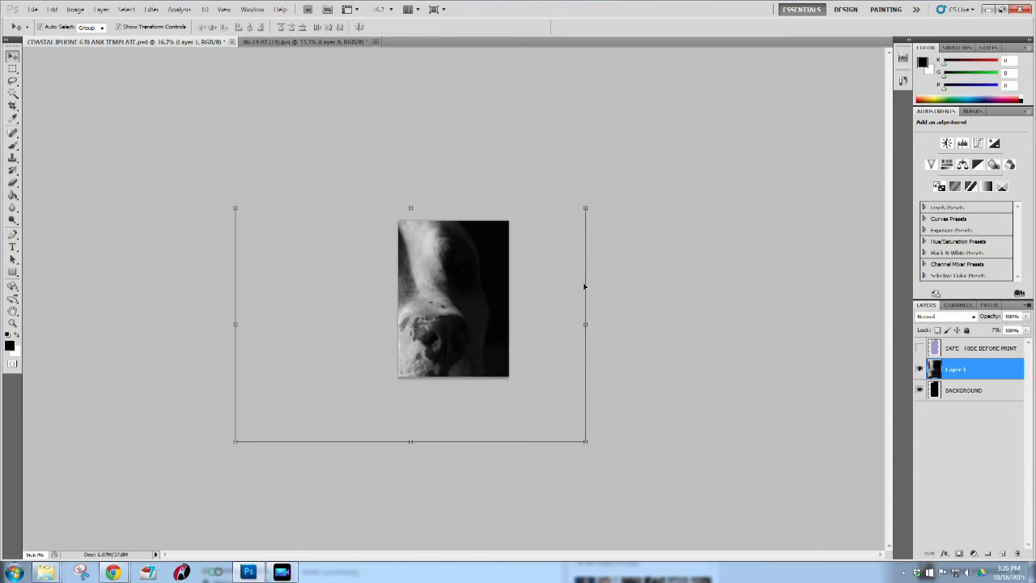
{"action": "left_click_drag", "start_coordinate": [235, 441], "coordinate": [385, 369]}
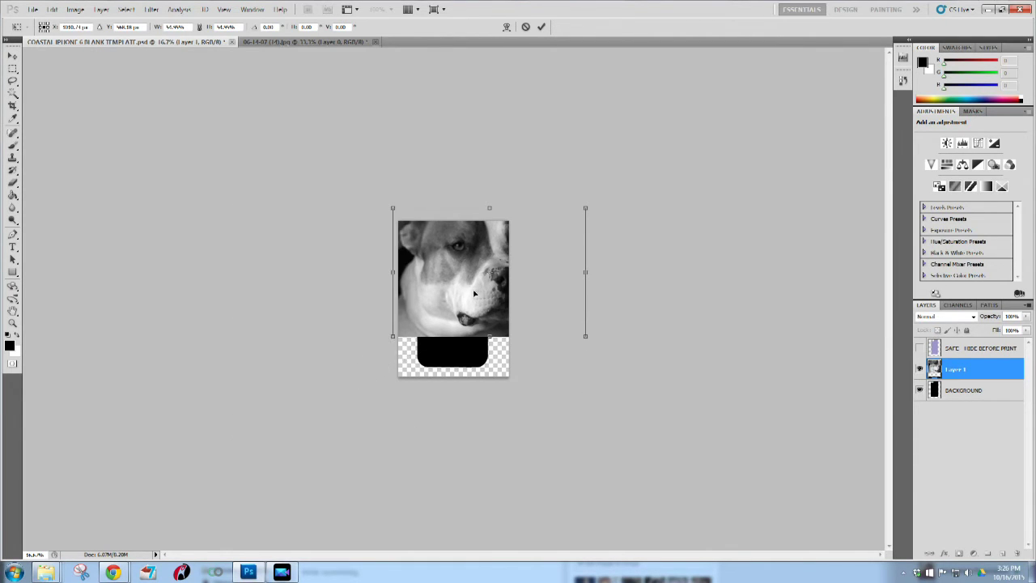
{"action": "left_click_drag", "start_coordinate": [571, 243], "coordinate": [513, 227]}
{"action": "key", "text": "ctrl+z"}
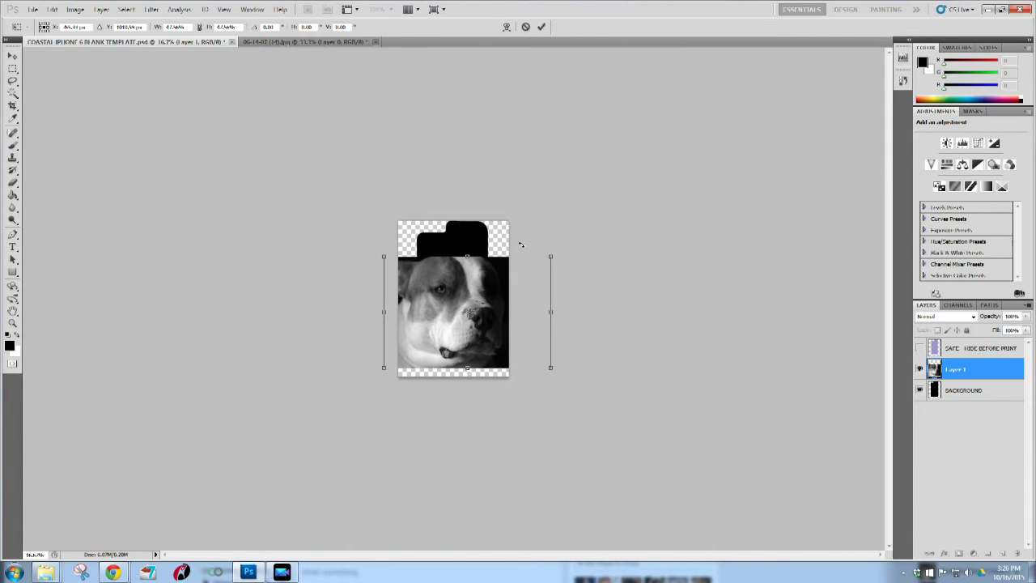
{"action": "key", "text": "Return"}
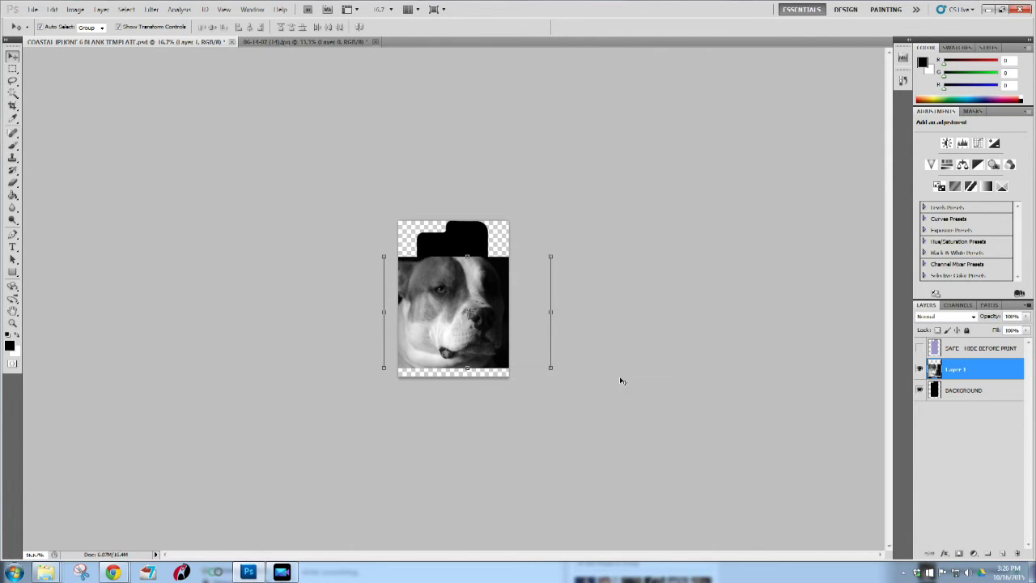
{"action": "key", "text": "shift+Up"}
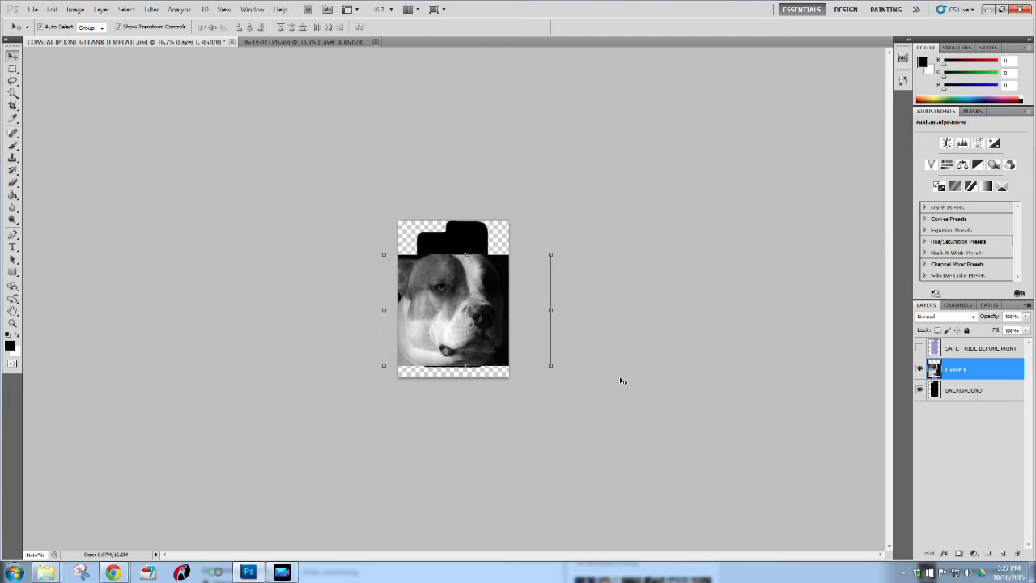
Show the SAFE - HIDE BEFORE PRINT layer and rotate the whole canvas 90° clockwise
{"action": "left_click", "coordinate": [777, 414]}
{"action": "left_click", "coordinate": [919, 348]}
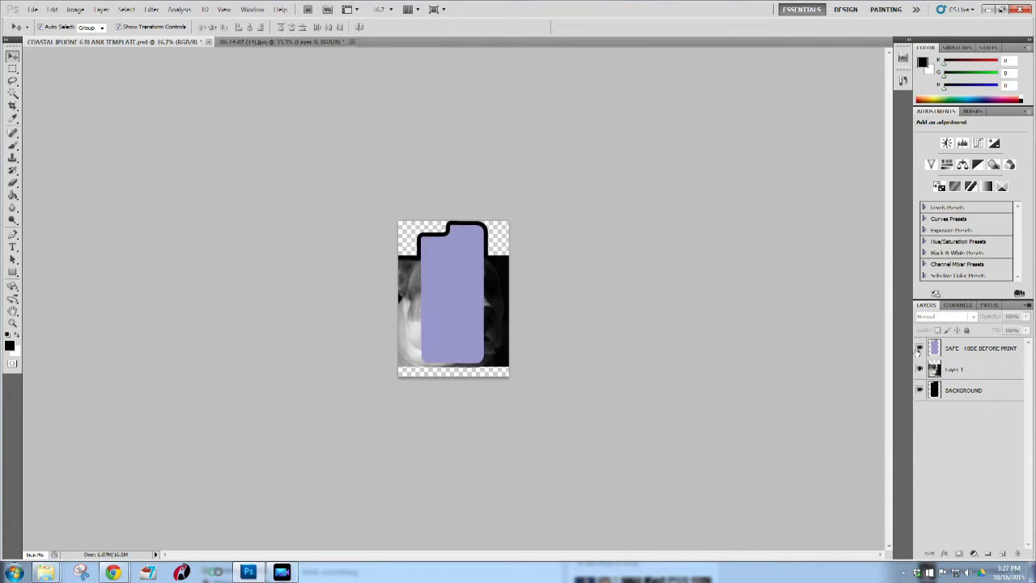
{"action": "left_click", "coordinate": [942, 355]}
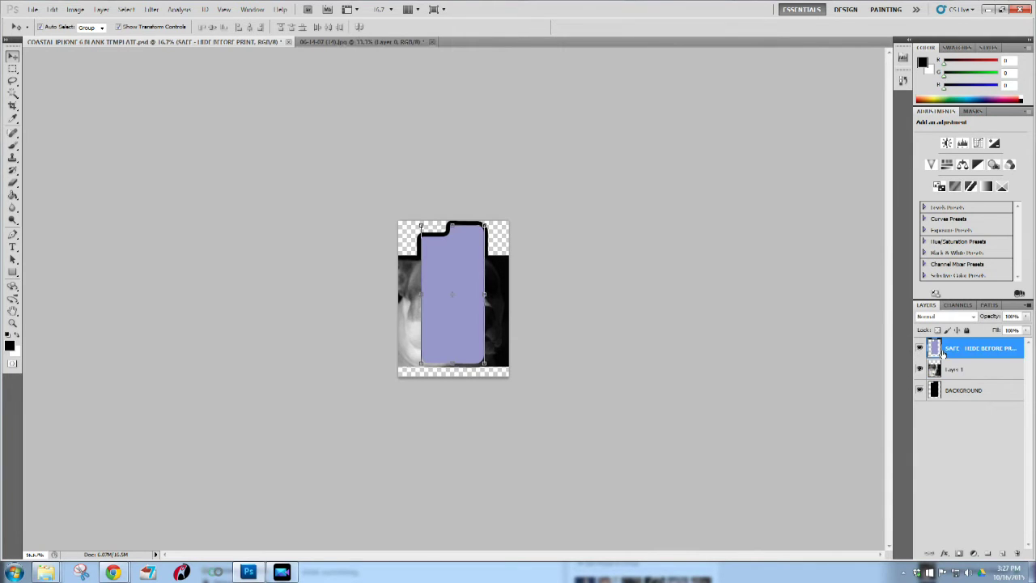
{"action": "left_click", "coordinate": [971, 394], "text": "shift"}
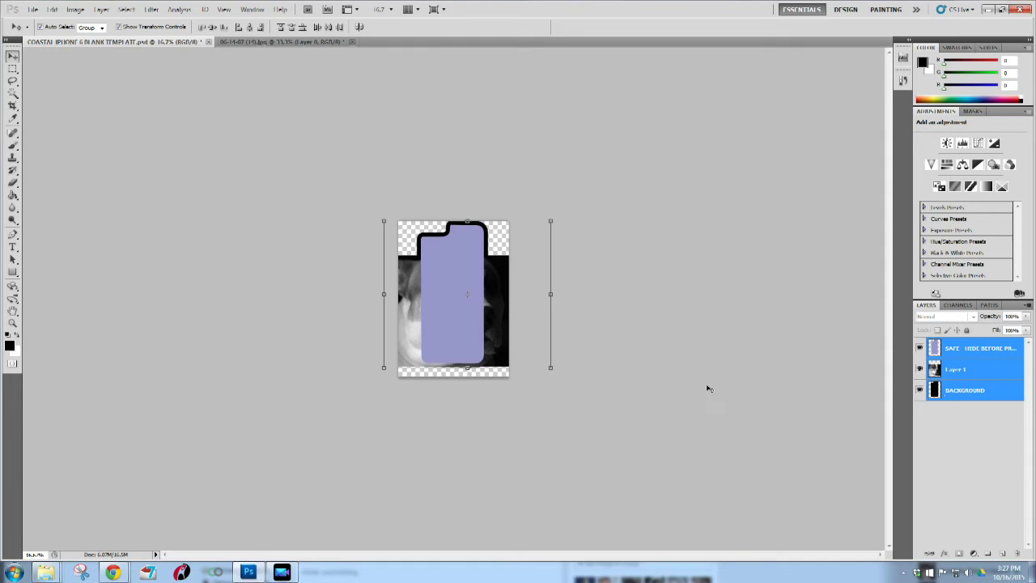
{"action": "left_click", "coordinate": [102, 10]}
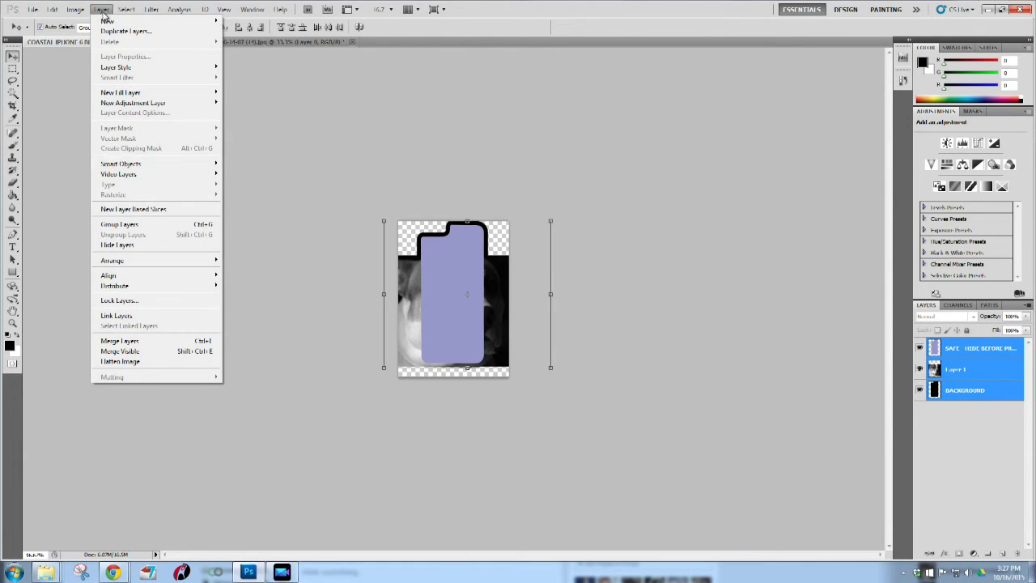
{"action": "mouse_move", "coordinate": [75, 10]}
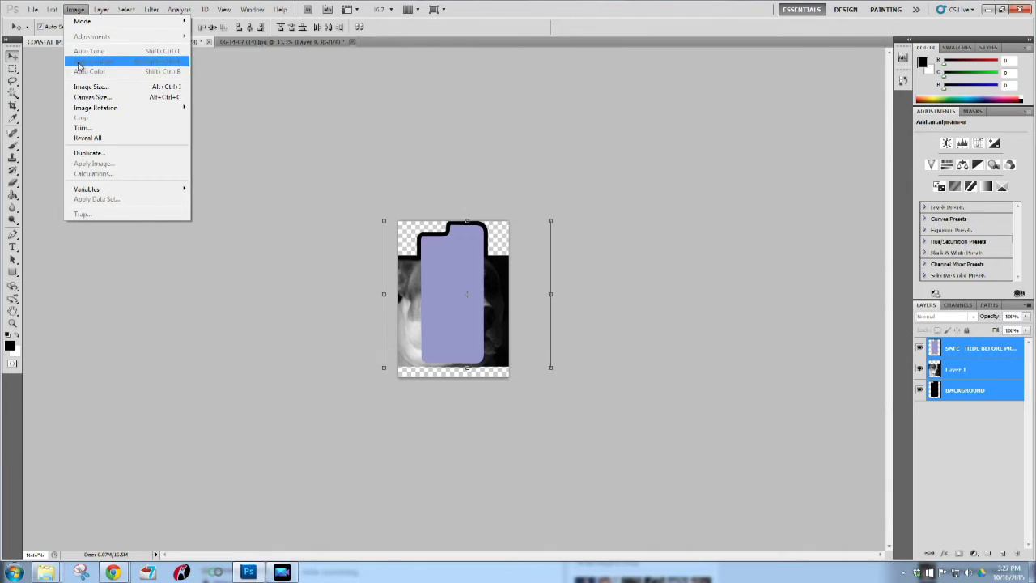
{"action": "mouse_move", "coordinate": [94, 108]}
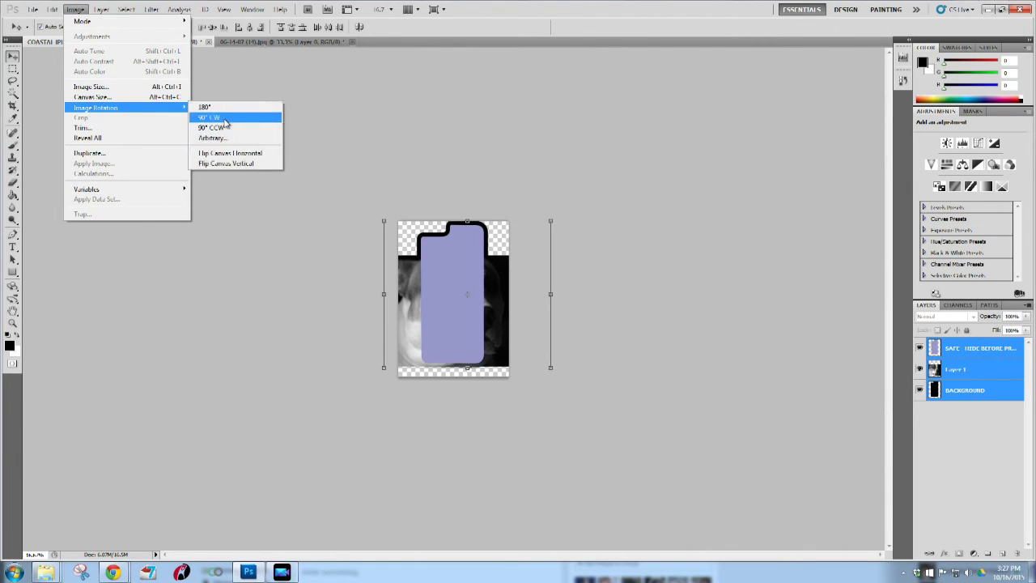
{"action": "left_click", "coordinate": [225, 119]}
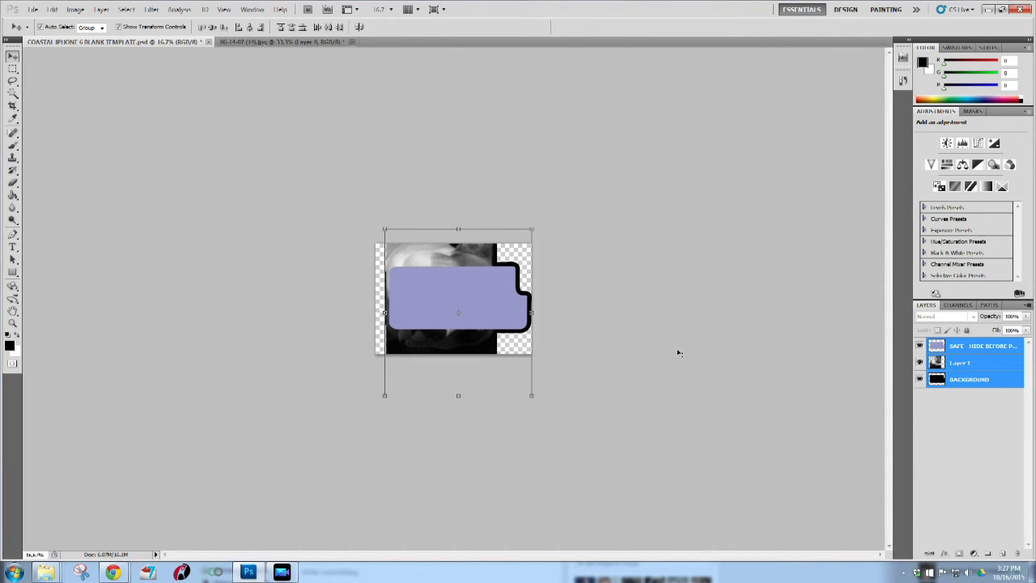
{"action": "left_click", "coordinate": [607, 344]}
Rotate the dog photo on Layer 1 back upright, 90° counterclockwise, within the landscape template
{"action": "left_click", "coordinate": [440, 340]}
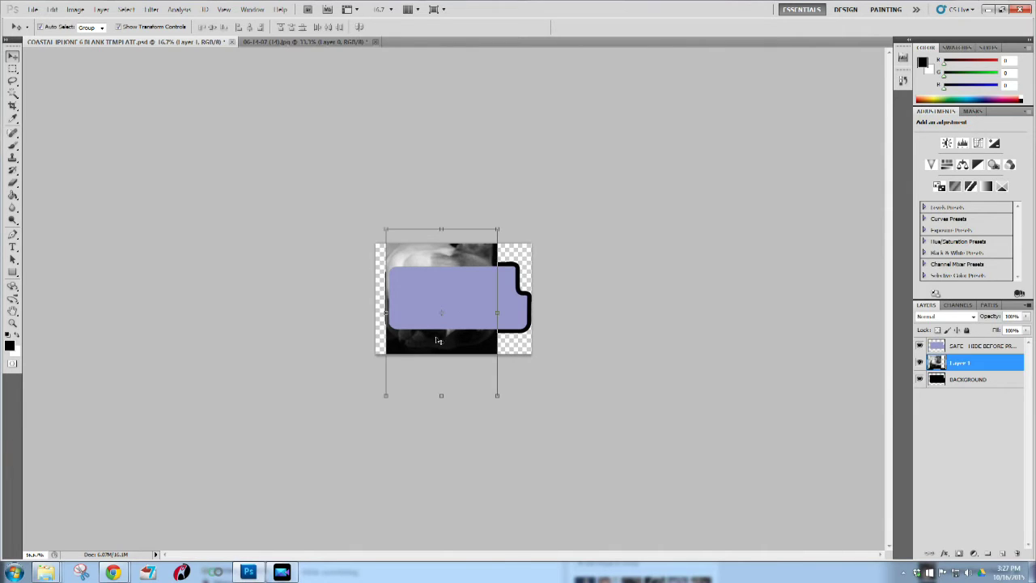
{"action": "left_click_drag", "start_coordinate": [502, 220], "coordinate": [351, 253]}
{"action": "key", "text": "Return"}
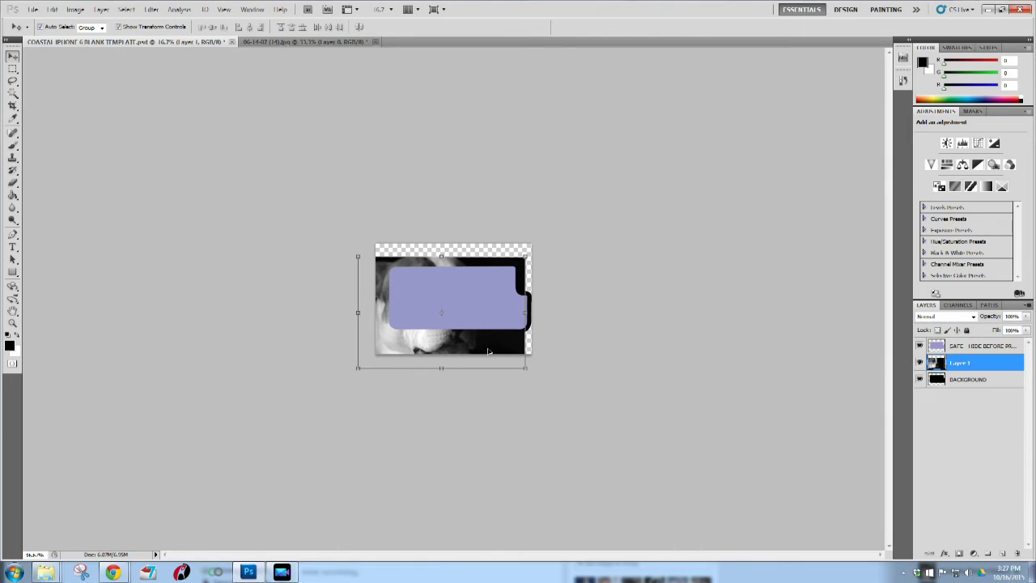
Hide the SAFE - HIDE BEFORE PRINT layer and reposition the dog photo so it covers the whole case shape
{"action": "left_click", "coordinate": [920, 346]}
{"action": "key", "text": "ctrl+t"}
{"action": "left_click_drag", "start_coordinate": [461, 312], "coordinate": [480, 309]}
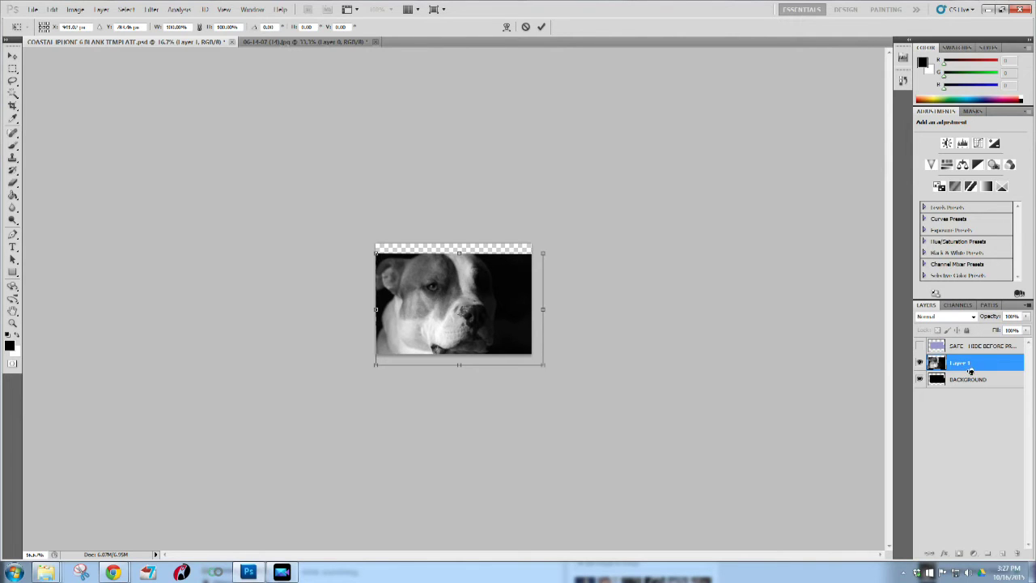
{"action": "key", "text": "Return"}
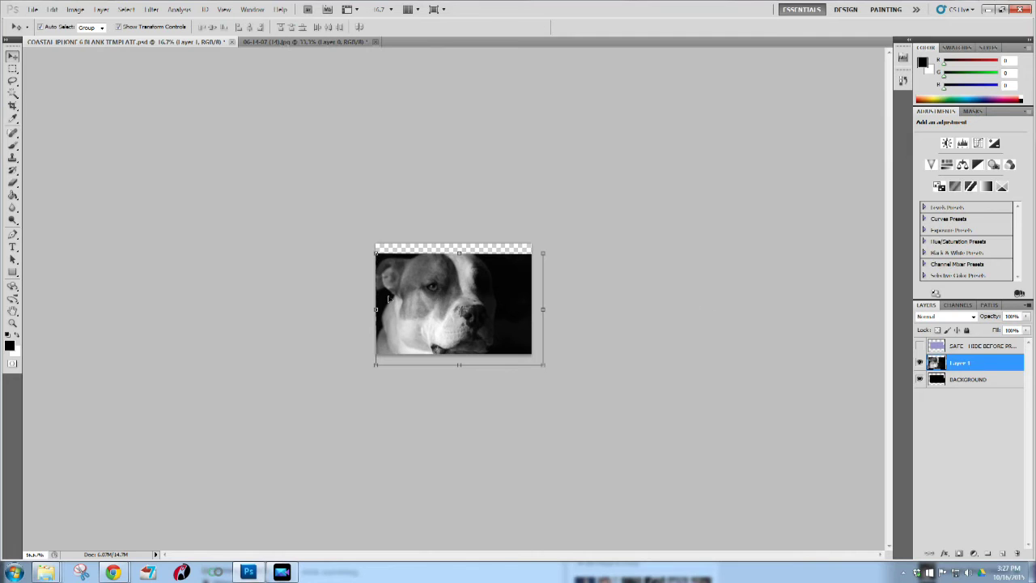
Clip Layer 1 to the BACKGROUND layer with a clipping mask
{"action": "left_click", "coordinate": [756, 340]}
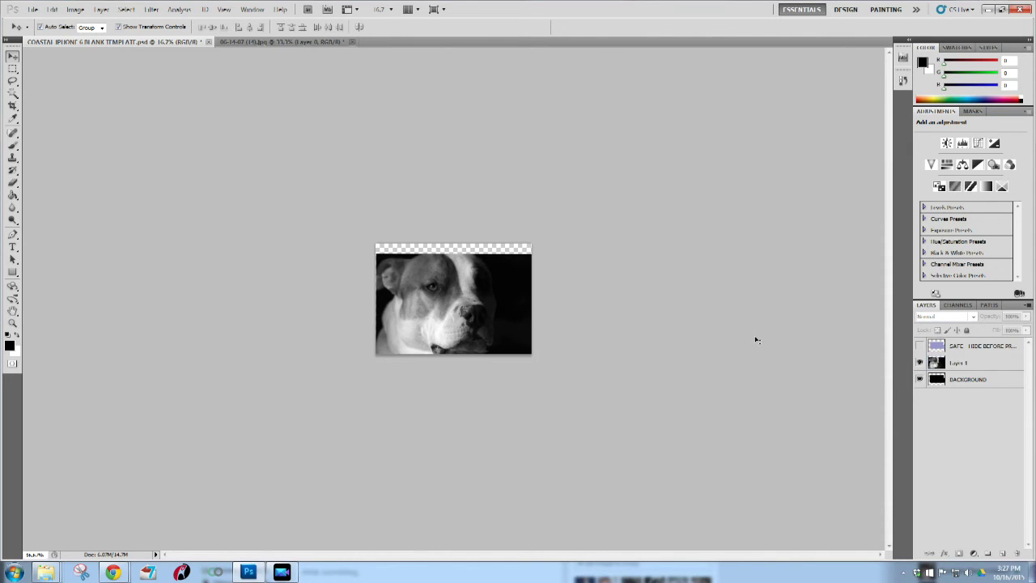
{"action": "left_click", "coordinate": [965, 370], "text": "alt"}
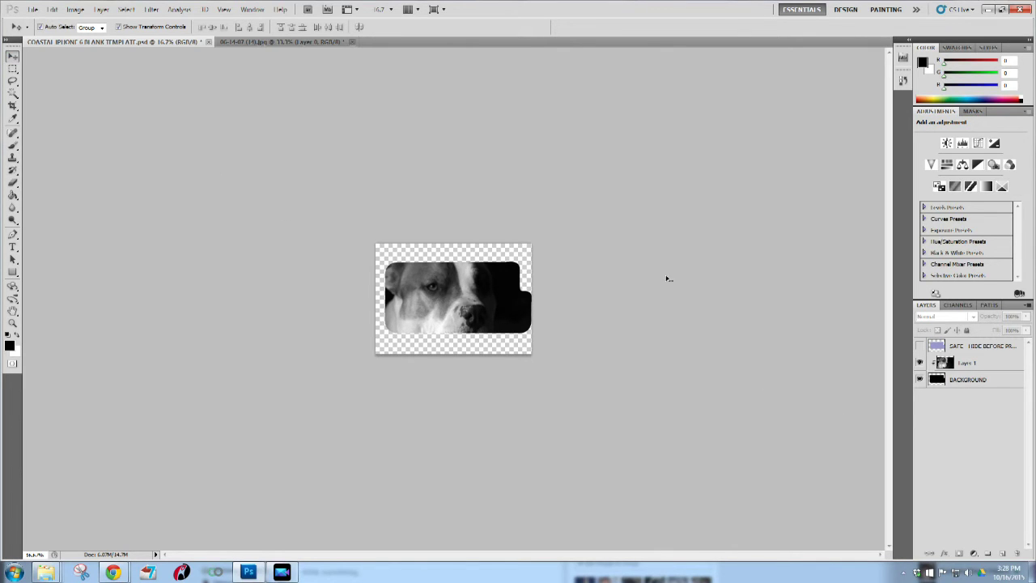
Scale the clipped dog photo down to about 65% so it fits the case height, aligned with the end opposite the camera notch
{"action": "left_click", "coordinate": [969, 363]}
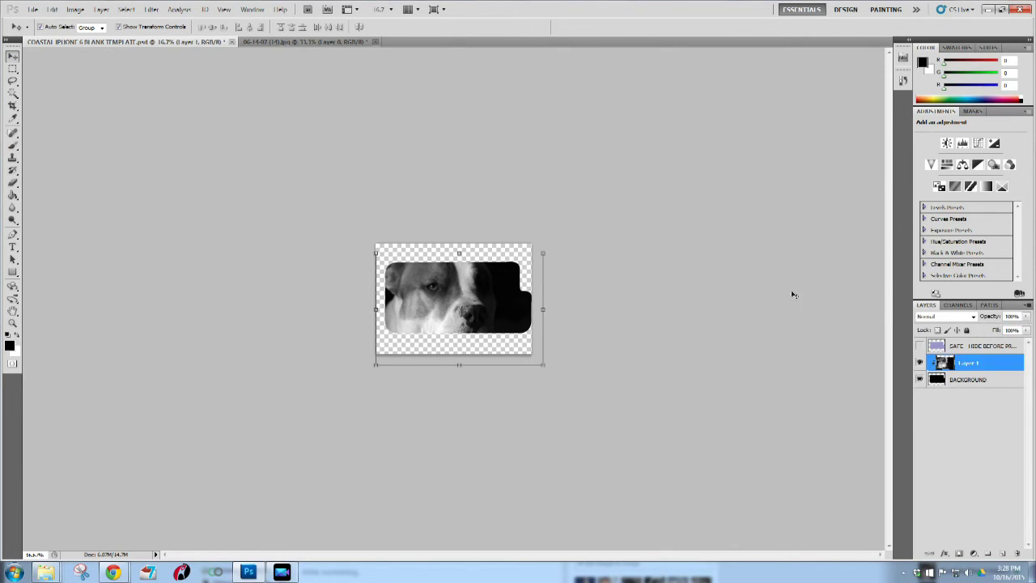
{"action": "left_click", "coordinate": [540, 364]}
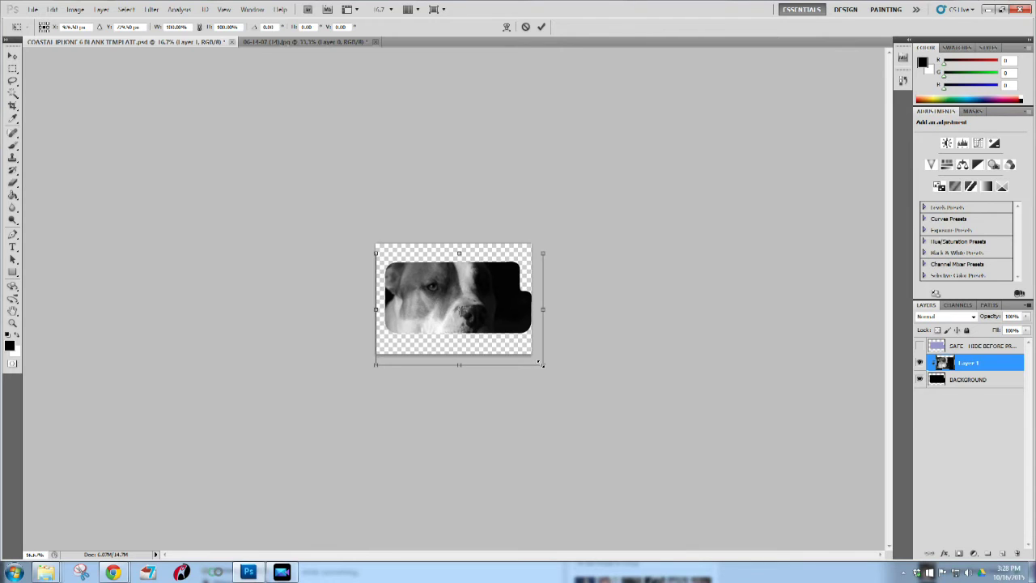
{"action": "left_click_drag", "start_coordinate": [540, 364], "coordinate": [492, 332]}
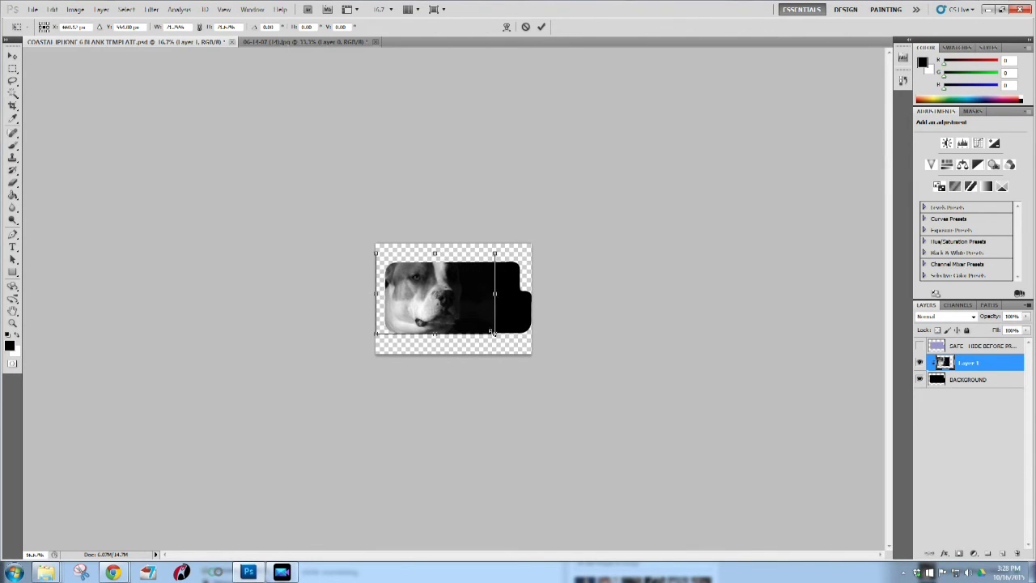
{"action": "left_click_drag", "start_coordinate": [373, 253], "coordinate": [381, 258]}
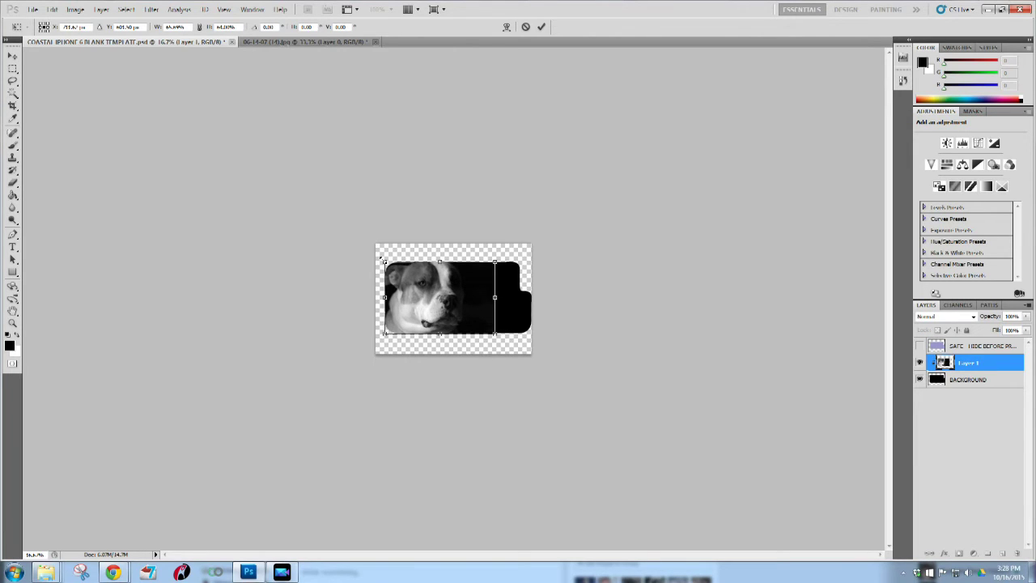
{"action": "key", "text": "Return"}
{"action": "left_click", "coordinate": [679, 389]}
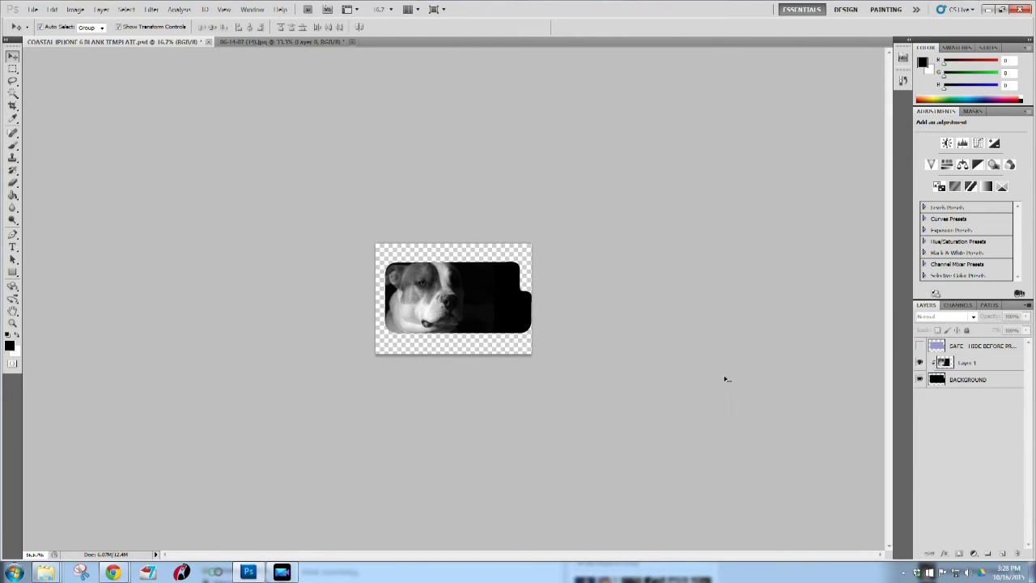
Toggle the SAFE - HIDE BEFORE PRINT layer on and off to check the photo's placement against the safe area, leaving it hidden
{"action": "left_click", "coordinate": [919, 345]}
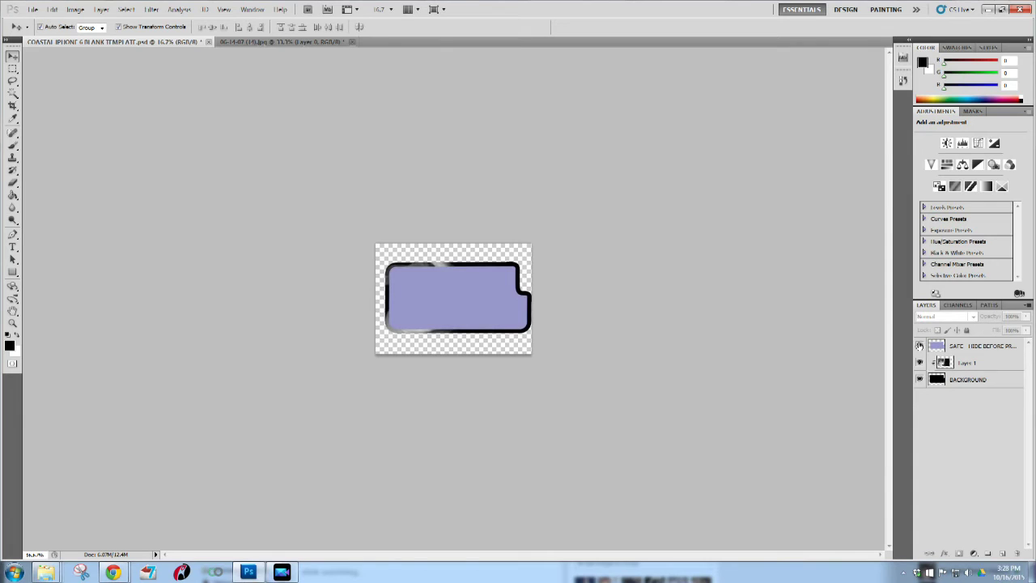
{"action": "left_click", "coordinate": [919, 346]}
{"action": "left_click", "coordinate": [919, 345]}
{"action": "left_click", "coordinate": [920, 345]}
{"action": "left_click", "coordinate": [920, 346]}
{"action": "left_click", "coordinate": [919, 346]}
{"action": "left_click", "coordinate": [920, 346]}
{"action": "left_click", "coordinate": [919, 345]}
Scale the dog photo on Layer 1 down slightly, keeping it against the case end opposite the camera notch
{"action": "left_click", "coordinate": [406, 281]}
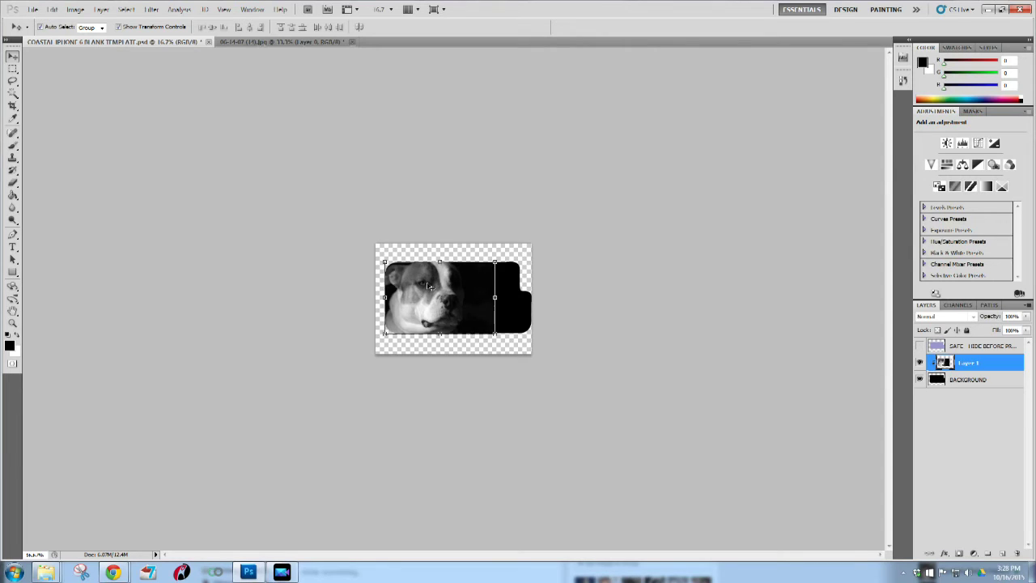
{"action": "left_click", "coordinate": [378, 257]}
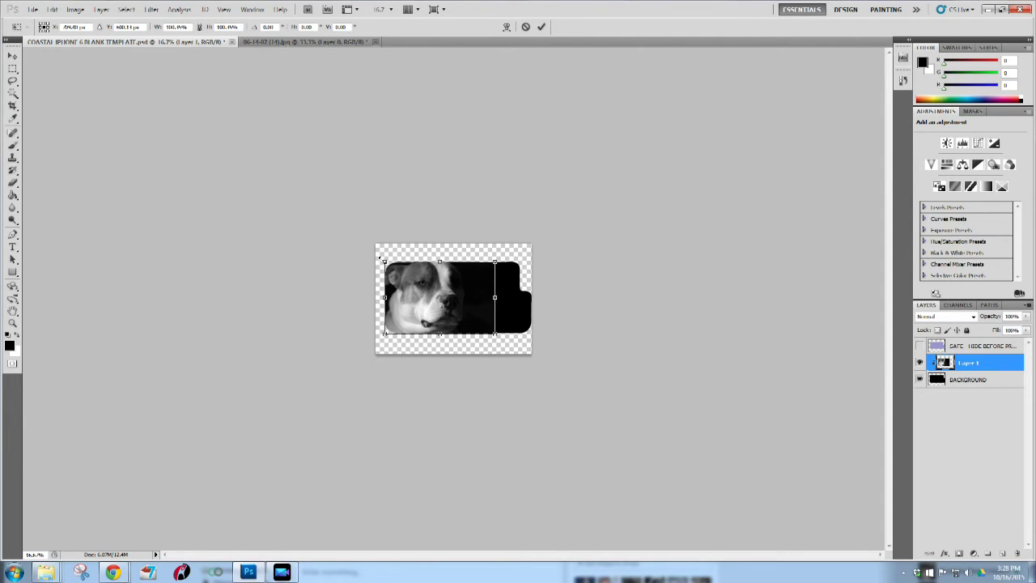
{"action": "left_click_drag", "start_coordinate": [496, 334], "coordinate": [489, 334]}
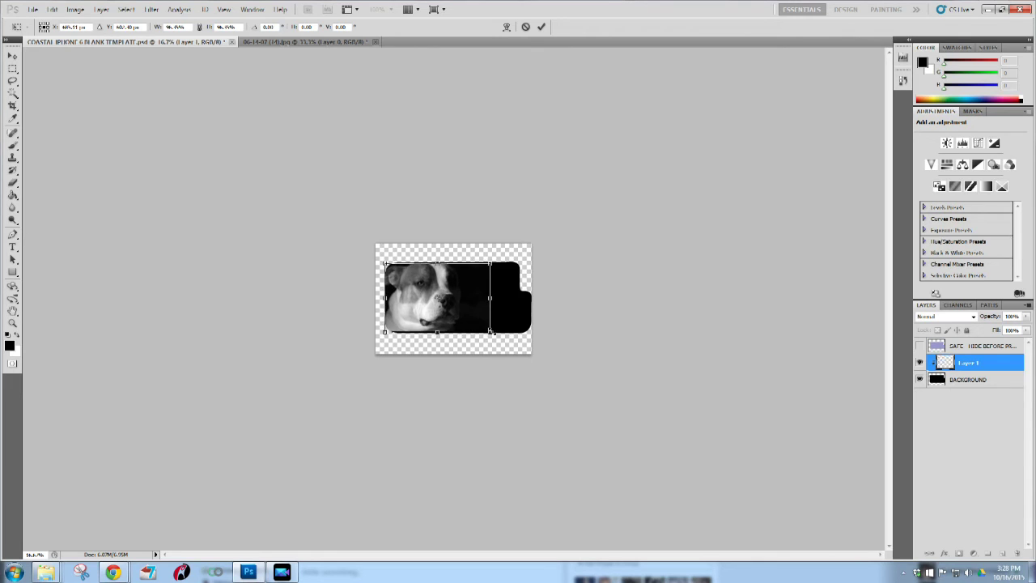
{"action": "key", "text": "Return"}
{"action": "left_click", "coordinate": [545, 375]}
{"action": "left_click", "coordinate": [450, 293]}
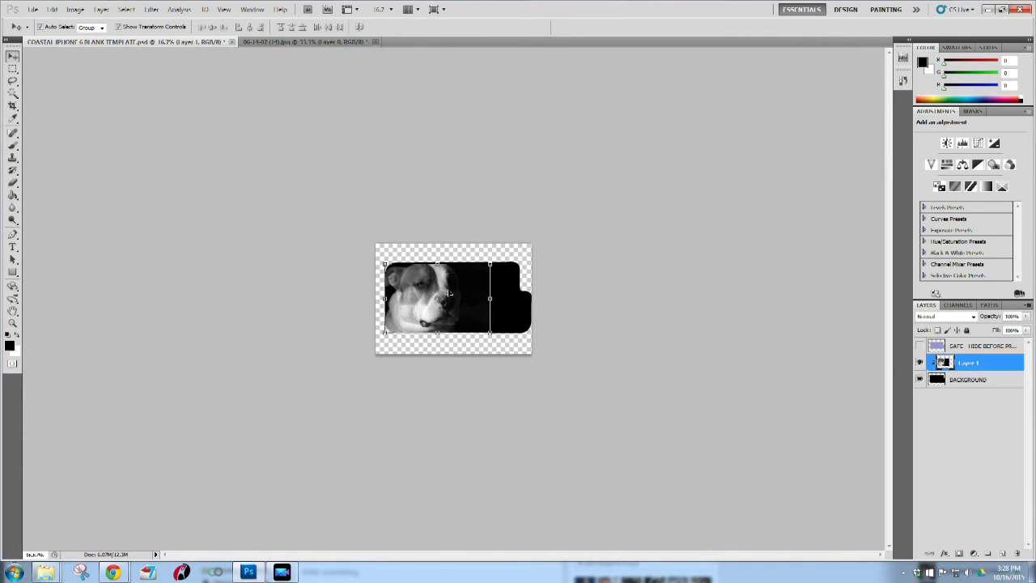
Scale the dog photo up to about 102% so its upper edge meets the top edge of the case shape
{"action": "key", "text": "ctrl+plus"}
{"action": "key", "text": "ctrl+plus"}
{"action": "key", "text": "ctrl+plus"}
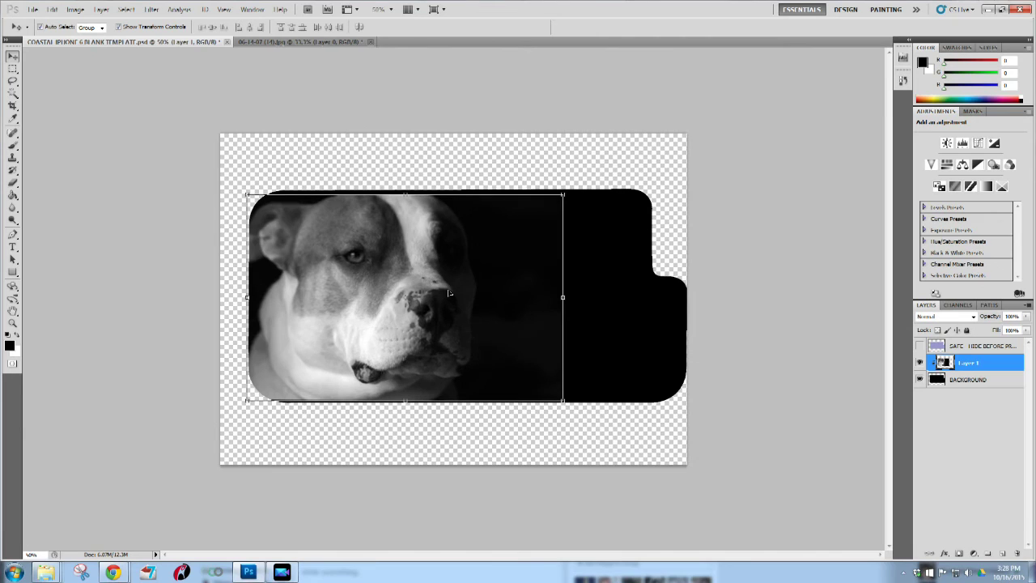
{"action": "left_click", "coordinate": [635, 355]}
{"action": "left_click", "coordinate": [526, 337]}
{"action": "left_click_drag", "start_coordinate": [567, 196], "coordinate": [570, 191]}
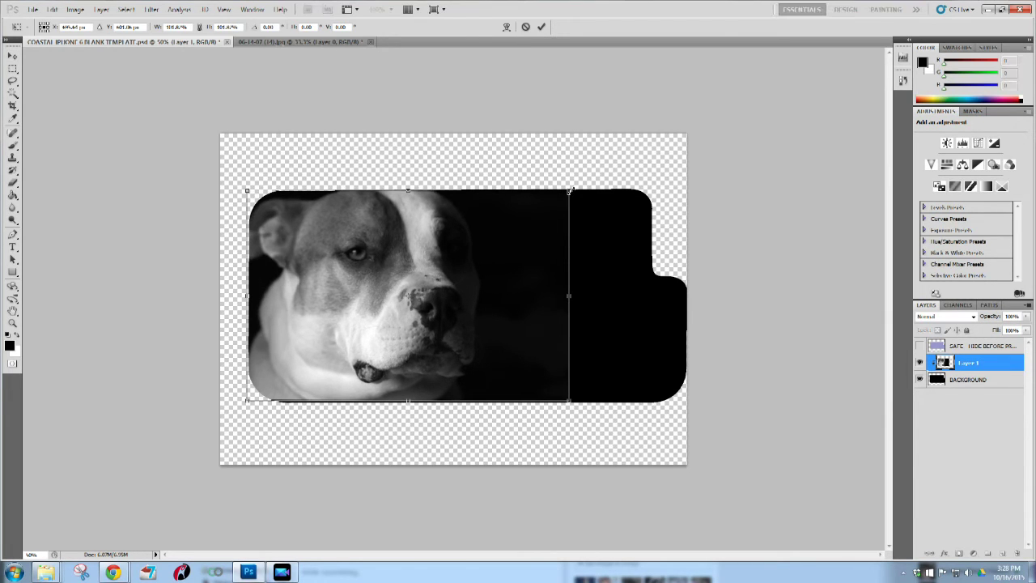
{"action": "key", "text": "Return"}
{"action": "left_click", "coordinate": [656, 428]}
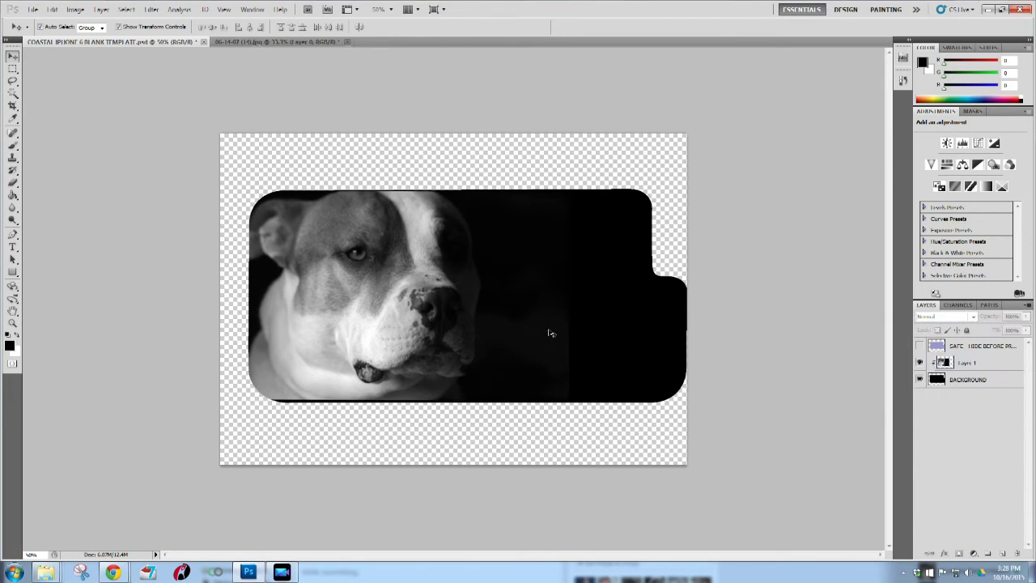
Activate the Clone Stamp tool with a 150 px brush for blending the photo's edge into the black case area
{"action": "left_click", "coordinate": [615, 341]}
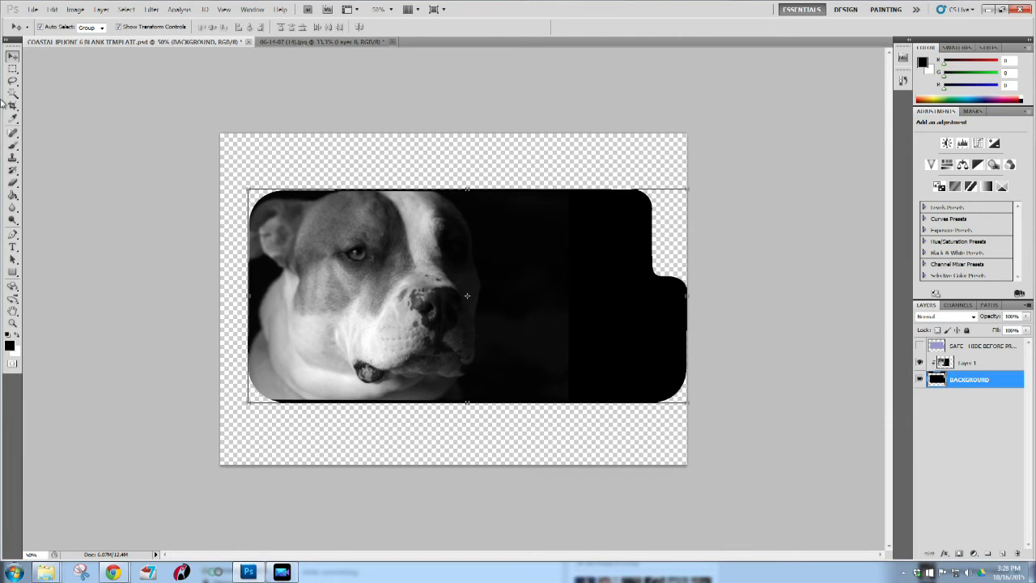
{"action": "left_click", "coordinate": [14, 160]}
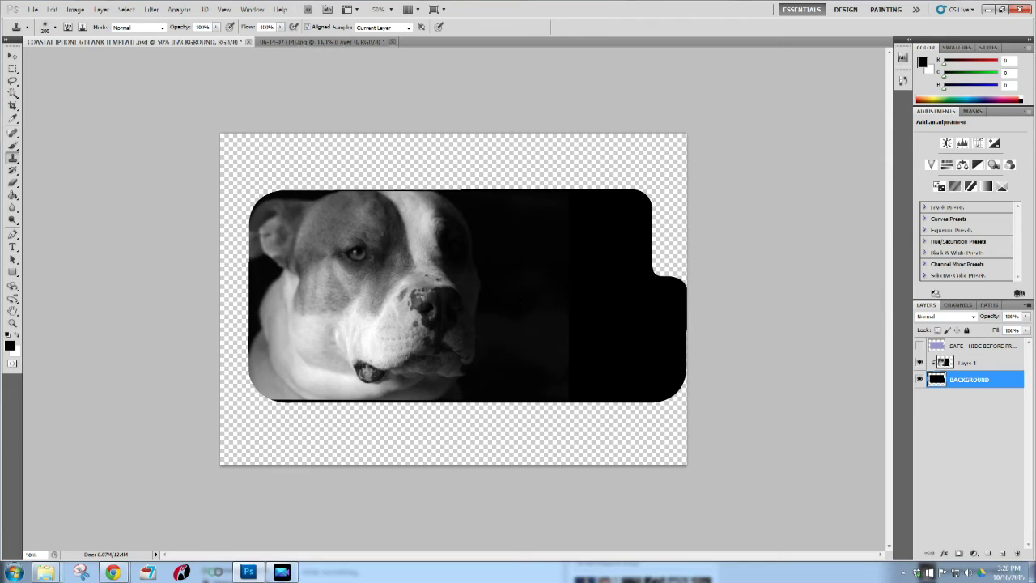
{"action": "key", "text": "Caps_Lock"}
{"action": "key", "text": "Caps_Lock"}
{"action": "mouse_move", "coordinate": [559, 379]}
{"action": "left_mouse_down"}
{"action": "mouse_move", "coordinate": [571, 381]}
{"action": "mouse_move", "coordinate": [562, 330]}
{"action": "left_mouse_up"}
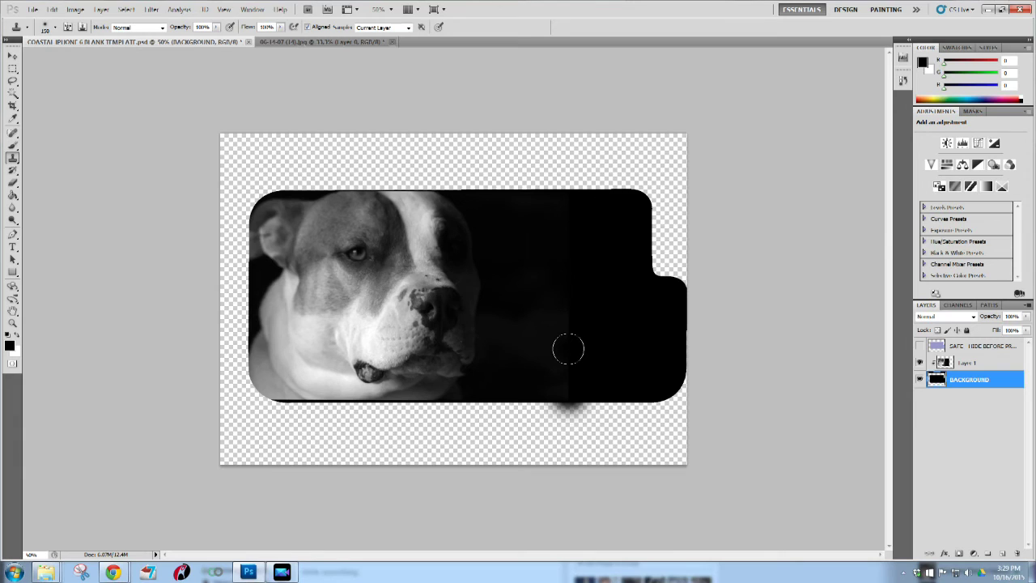
{"action": "mouse_move", "coordinate": [559, 321]}
{"action": "left_mouse_down"}
{"action": "mouse_move", "coordinate": [566, 386]}
{"action": "mouse_move", "coordinate": [567, 321]}
{"action": "mouse_move", "coordinate": [590, 392]}
{"action": "left_mouse_up"}
{"action": "key", "text": "ctrl+z"}
{"action": "left_click", "coordinate": [51, 9]}
{"action": "left_click", "coordinate": [77, 42]}
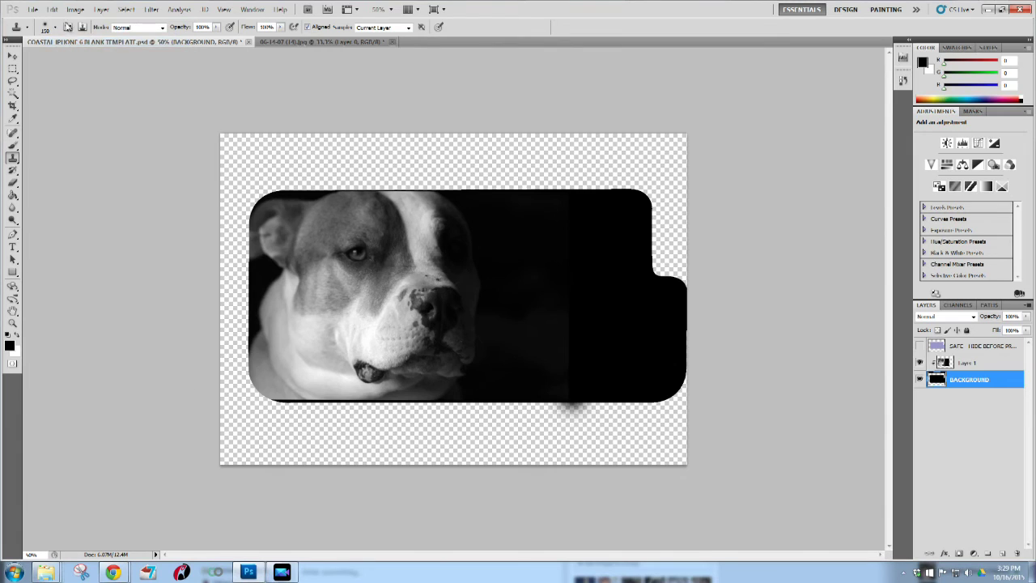
{"action": "left_click", "coordinate": [53, 9]}
{"action": "left_click", "coordinate": [77, 40]}
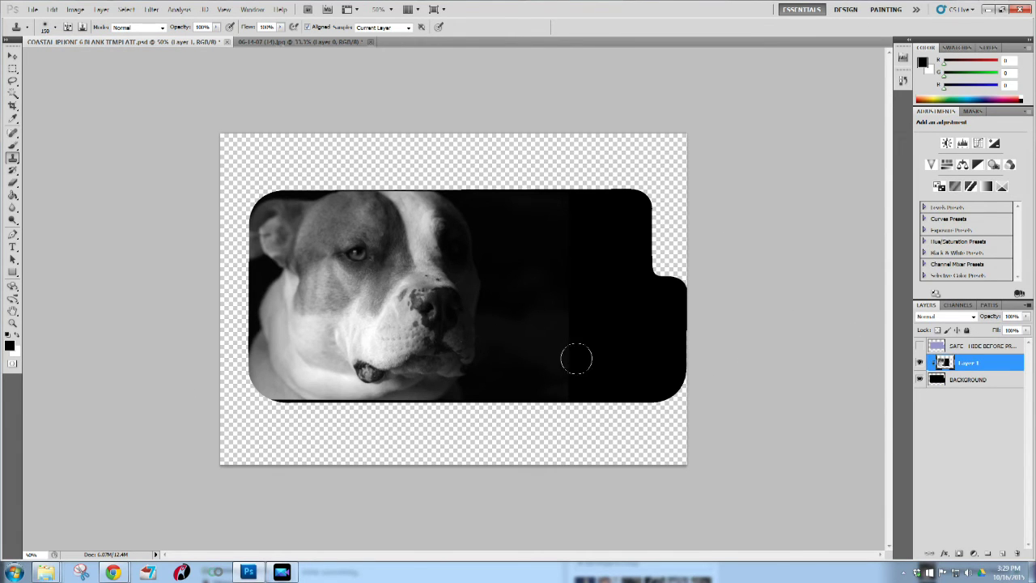
Clone the photo's dark backdrop on Layer 1 over its hard edge and across the black area toward the camera notch end
{"action": "left_click", "coordinate": [526, 360], "text": "alt"}
{"action": "mouse_move", "coordinate": [567, 390]}
{"action": "left_mouse_down"}
{"action": "mouse_move", "coordinate": [564, 246]}
{"action": "mouse_move", "coordinate": [572, 193]}
{"action": "mouse_move", "coordinate": [574, 251]}
{"action": "mouse_move", "coordinate": [574, 178]}
{"action": "left_mouse_up"}
{"action": "left_click", "coordinate": [549, 264], "text": "alt"}
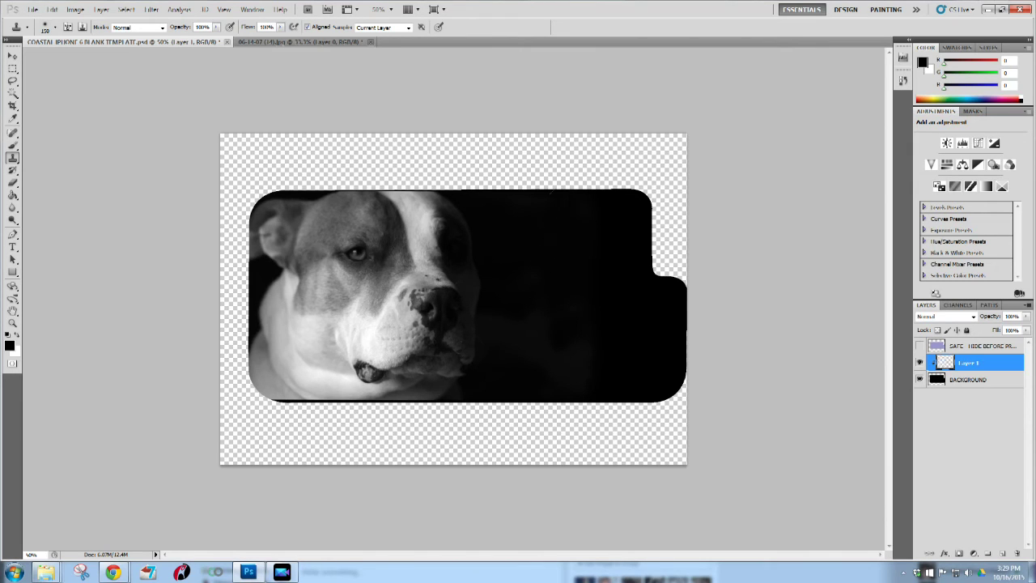
{"action": "left_click", "coordinate": [539, 237], "text": "alt"}
{"action": "mouse_move", "coordinate": [611, 293]}
{"action": "left_mouse_down"}
{"action": "mouse_move", "coordinate": [602, 385]}
{"action": "mouse_move", "coordinate": [585, 340]}
{"action": "mouse_move", "coordinate": [600, 301]}
{"action": "mouse_move", "coordinate": [625, 300]}
{"action": "mouse_move", "coordinate": [587, 386]}
{"action": "mouse_move", "coordinate": [655, 392]}
{"action": "mouse_move", "coordinate": [679, 338]}
{"action": "mouse_move", "coordinate": [667, 264]}
{"action": "mouse_move", "coordinate": [663, 342]}
{"action": "mouse_move", "coordinate": [643, 269]}
{"action": "mouse_move", "coordinate": [655, 240]}
{"action": "mouse_move", "coordinate": [682, 359]}
{"action": "mouse_move", "coordinate": [660, 405]}
{"action": "mouse_move", "coordinate": [686, 390]}
{"action": "left_mouse_up"}
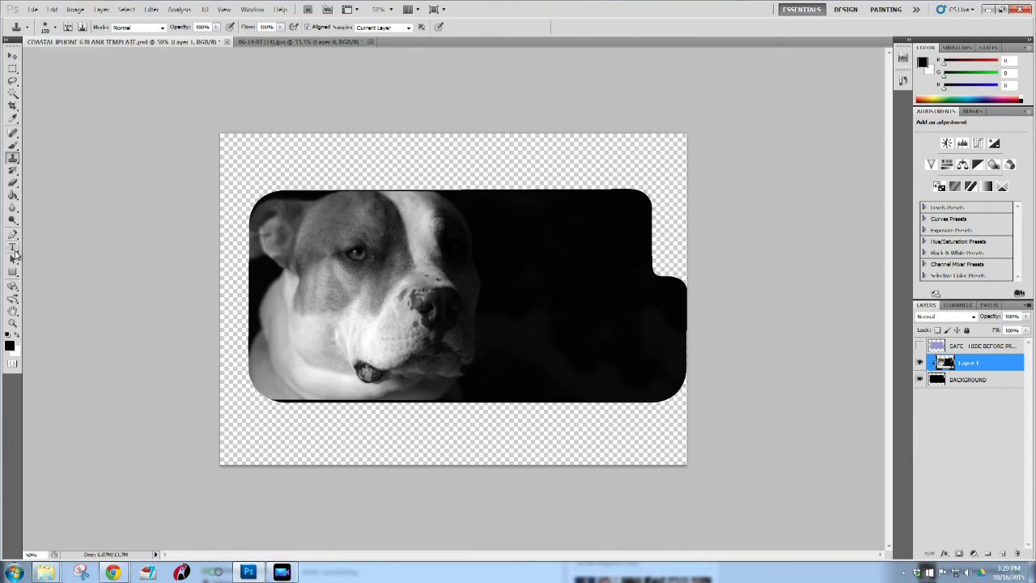
Add the white text "APOLLO" on the dark area beside the dog's muzzle
{"action": "left_click", "coordinate": [14, 249]}
{"action": "left_click", "coordinate": [19, 337]}
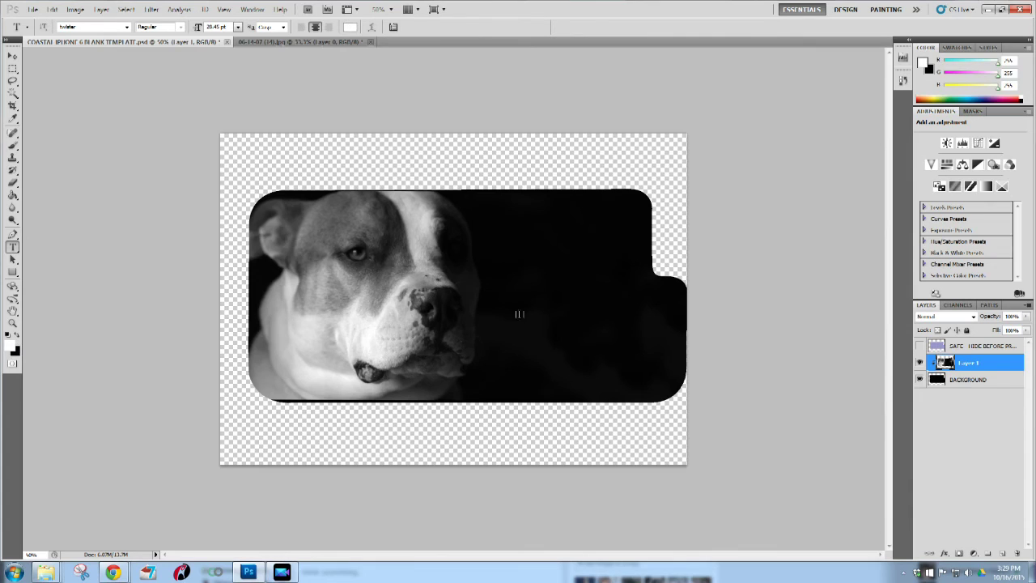
{"action": "left_click", "coordinate": [514, 309]}
{"action": "type", "text": "APOLLO"}
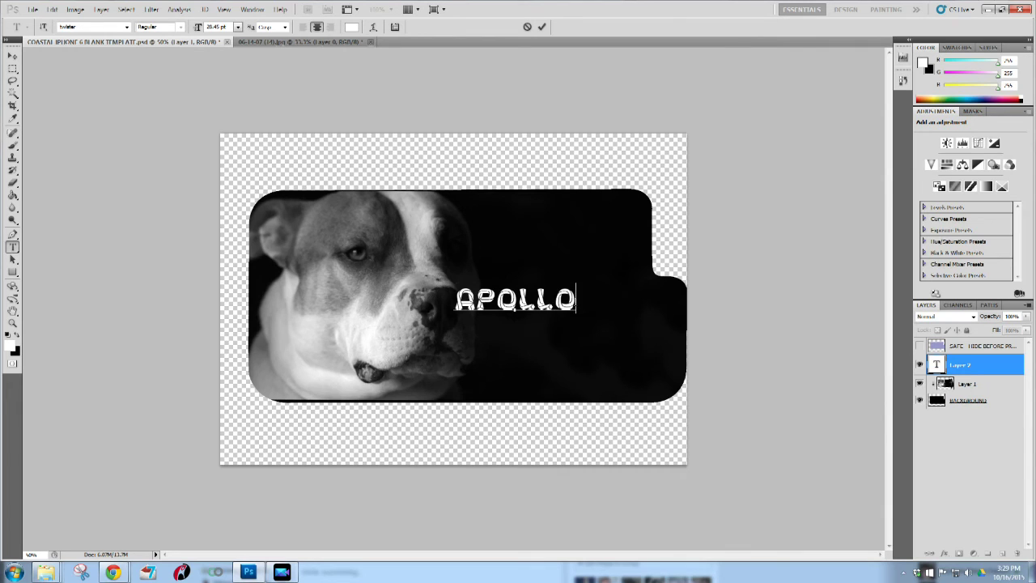
Change the font of the whole APOLLO text to 28 Days Later
{"action": "left_click_drag", "start_coordinate": [576, 299], "coordinate": [364, 263]}
{"action": "left_click", "coordinate": [126, 26]}
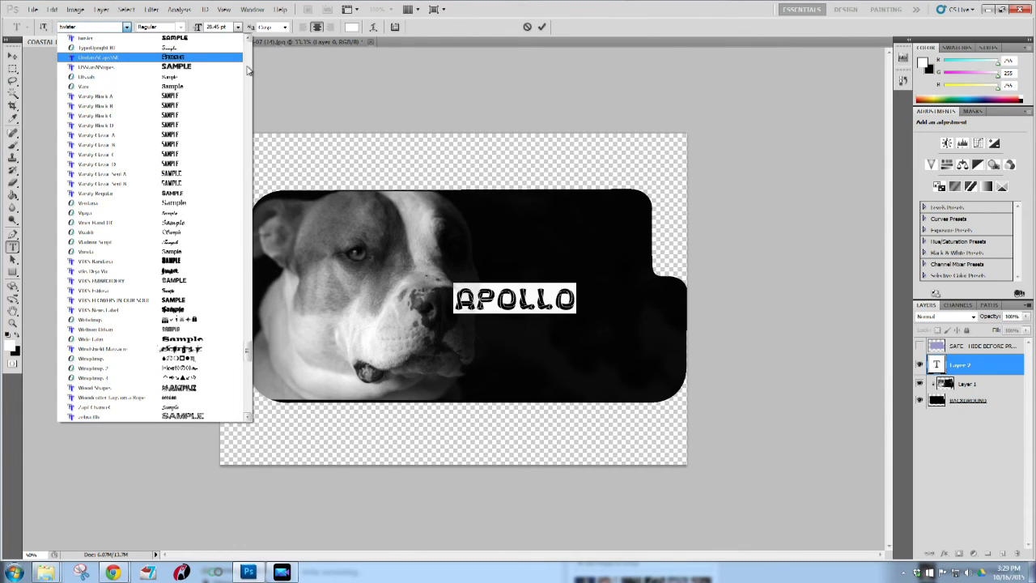
{"action": "left_click", "coordinate": [251, 54]}
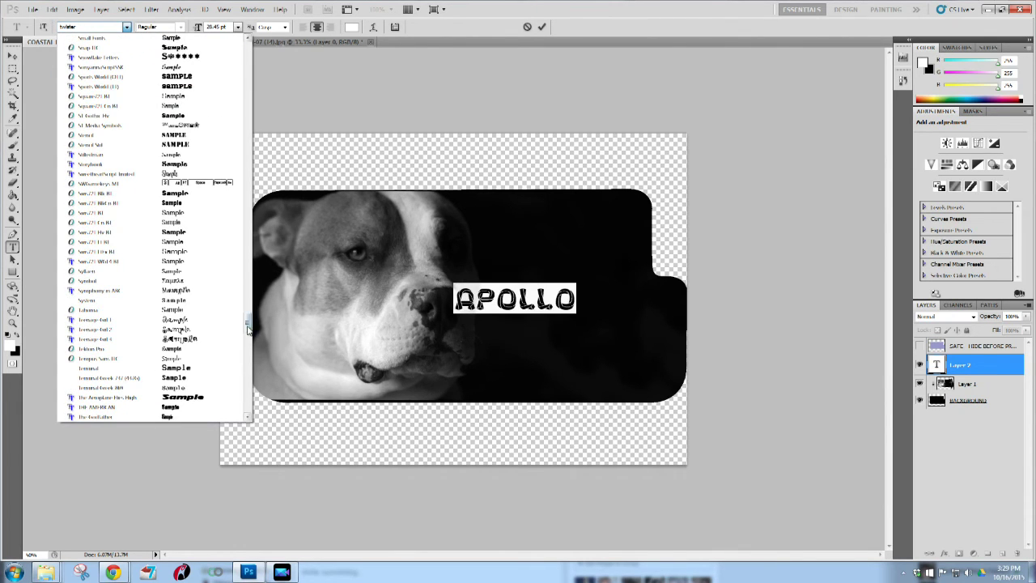
{"action": "left_click_drag", "start_coordinate": [248, 323], "coordinate": [247, 93]}
{"action": "left_click", "coordinate": [190, 39]}
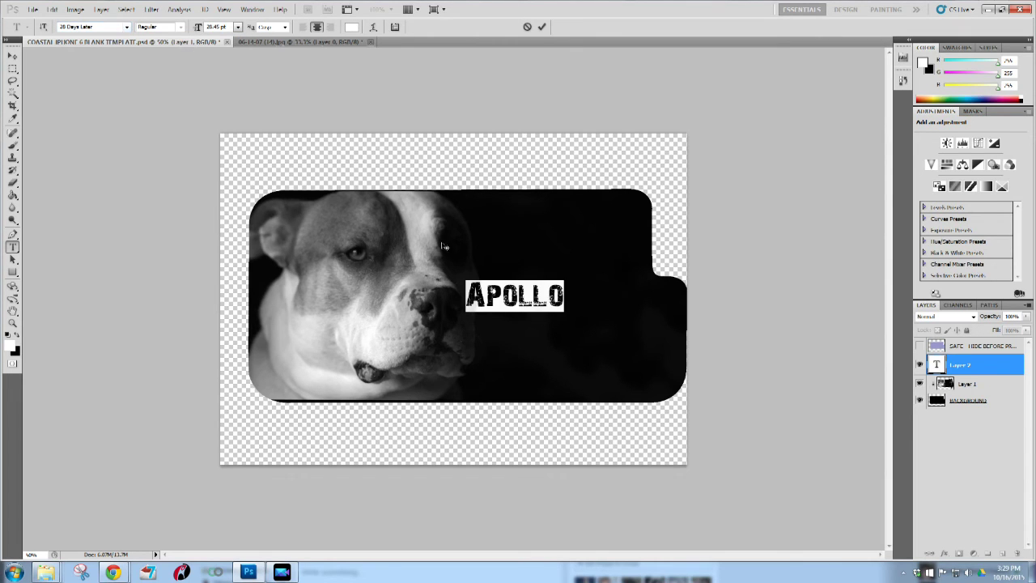
Enlarge the Apollo text to about 188% and place it in the lower part of the dark area beside the dog
{"action": "left_click", "coordinate": [13, 57]}
{"action": "left_click_drag", "start_coordinate": [567, 308], "coordinate": [655, 327]}
{"action": "left_click_drag", "start_coordinate": [558, 309], "coordinate": [572, 341]}
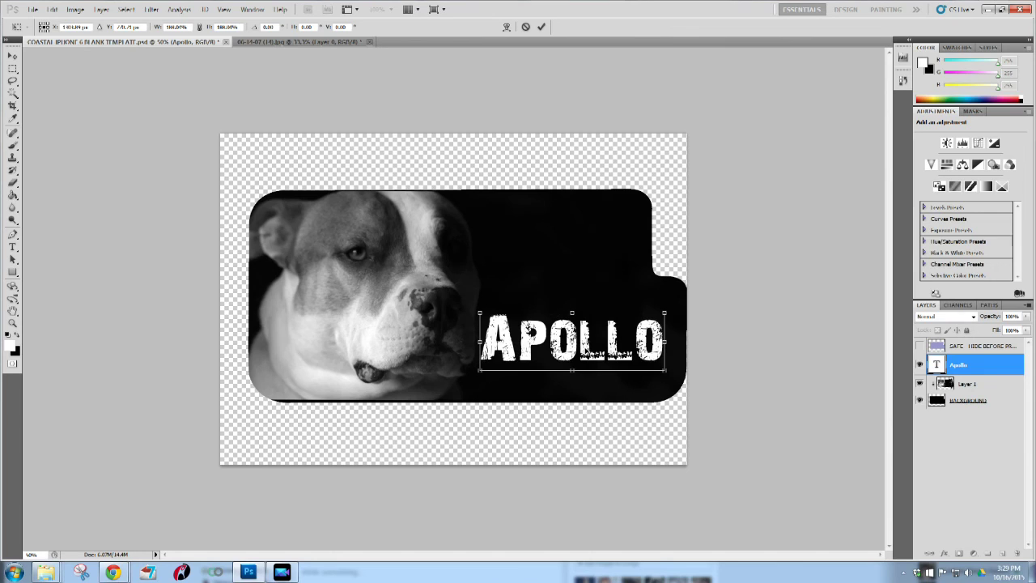
{"action": "key", "text": "Return"}
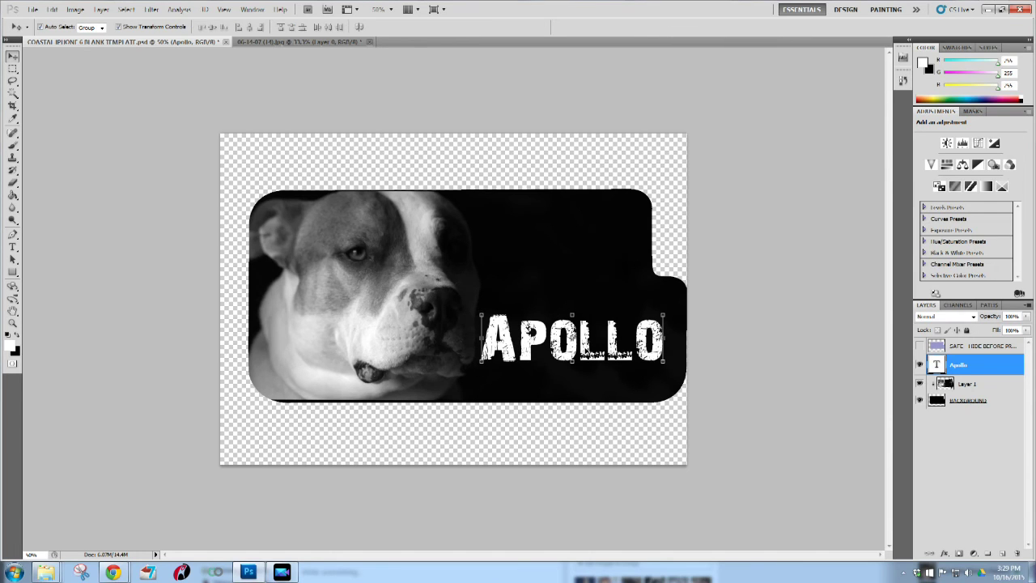
Enable a Stroke and a black Color Overlay in the Apollo text layer's style
{"action": "left_click", "coordinate": [947, 554]}
{"action": "left_click", "coordinate": [955, 543]}
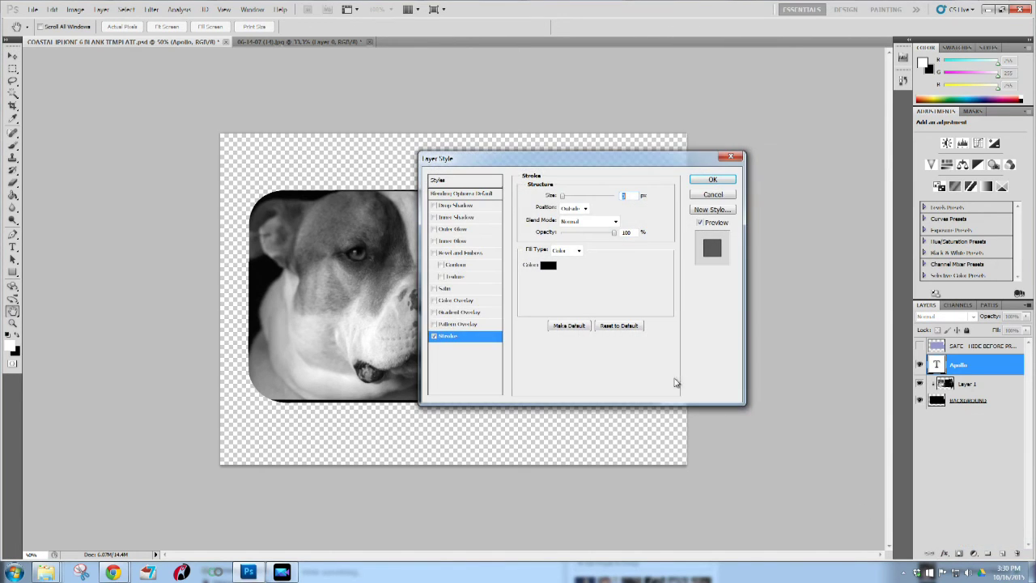
{"action": "left_click_drag", "start_coordinate": [556, 158], "coordinate": [708, 197]}
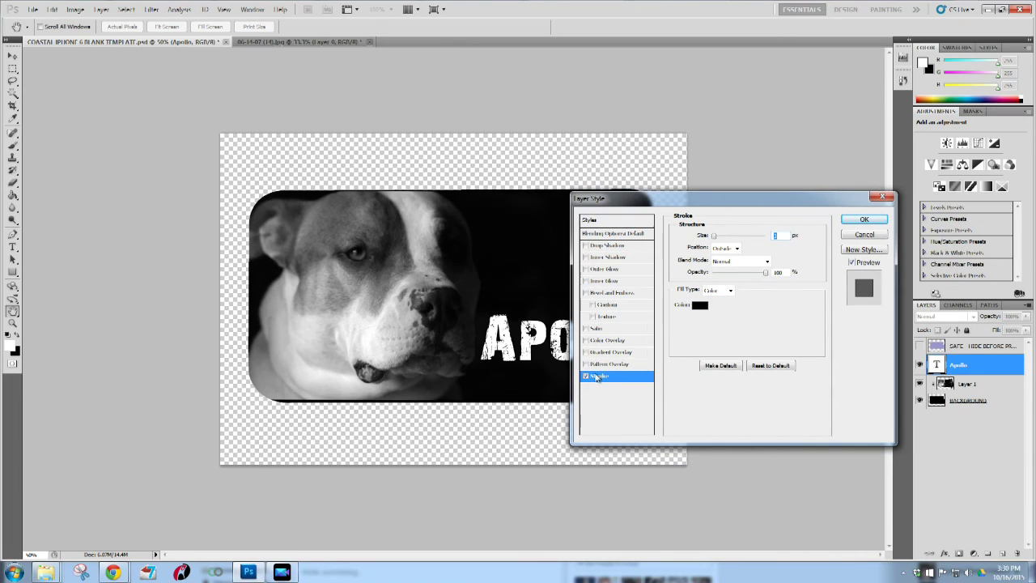
{"action": "left_click", "coordinate": [608, 341]}
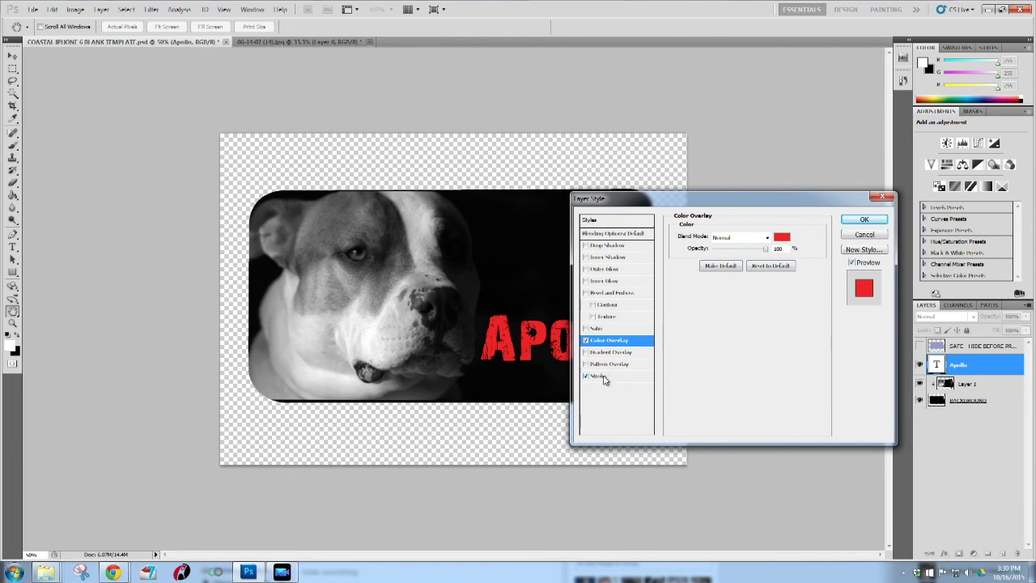
{"action": "double_click", "coordinate": [781, 249]}
{"action": "left_click", "coordinate": [782, 237]}
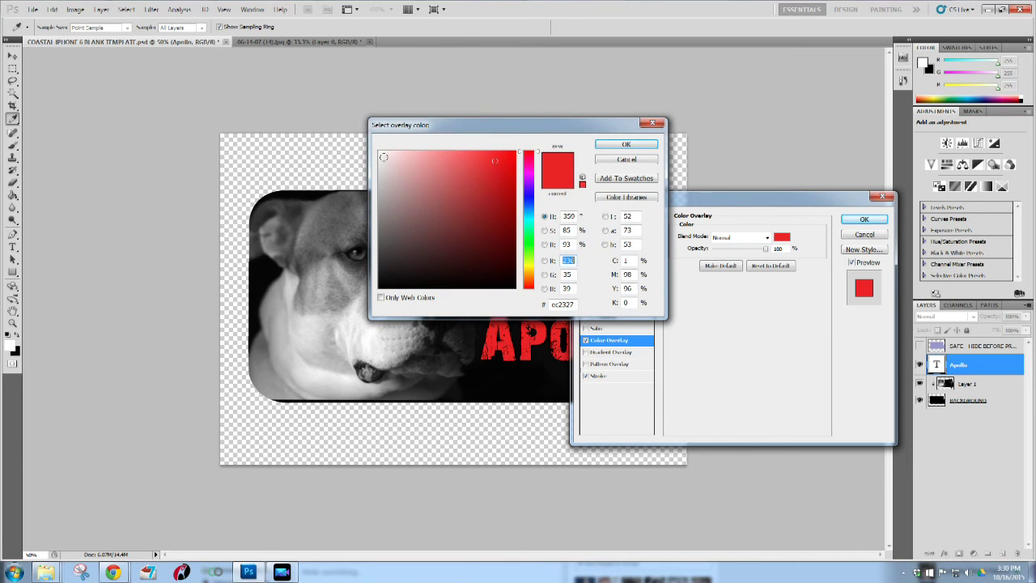
{"action": "left_click", "coordinate": [513, 286]}
{"action": "left_click", "coordinate": [633, 147]}
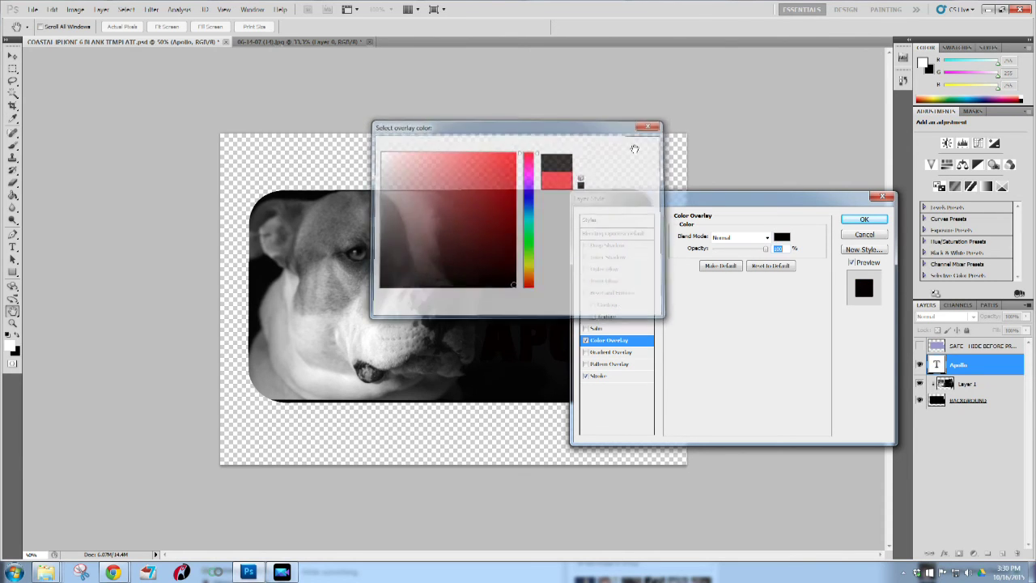
Set the Apollo text's stroke color to near-white f3fbfb and make the stroke slightly thicker
{"action": "left_click", "coordinate": [599, 377]}
{"action": "left_click", "coordinate": [701, 305]}
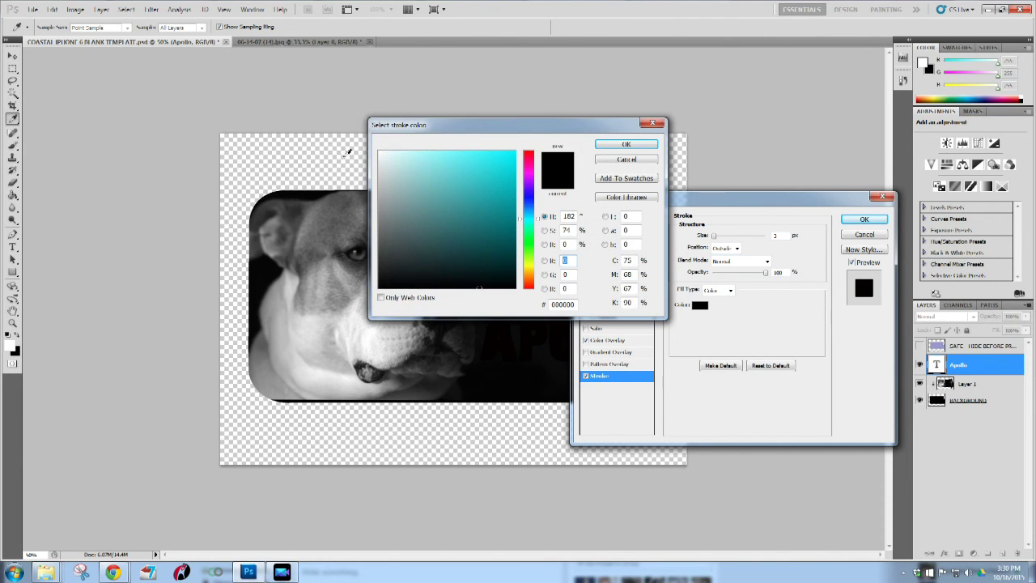
{"action": "left_click", "coordinate": [382, 154]}
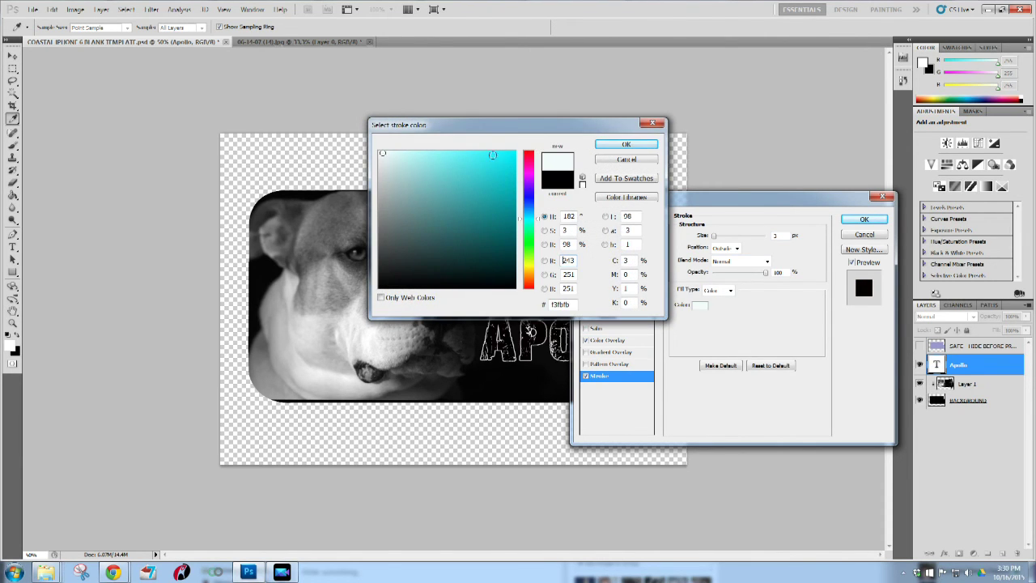
{"action": "left_click", "coordinate": [643, 146]}
{"action": "mouse_move", "coordinate": [732, 198]}
{"action": "left_mouse_down"}
{"action": "mouse_move", "coordinate": [775, 126]}
{"action": "mouse_move", "coordinate": [793, 130]}
{"action": "left_mouse_up"}
{"action": "left_click_drag", "start_coordinate": [775, 167], "coordinate": [778, 173]}
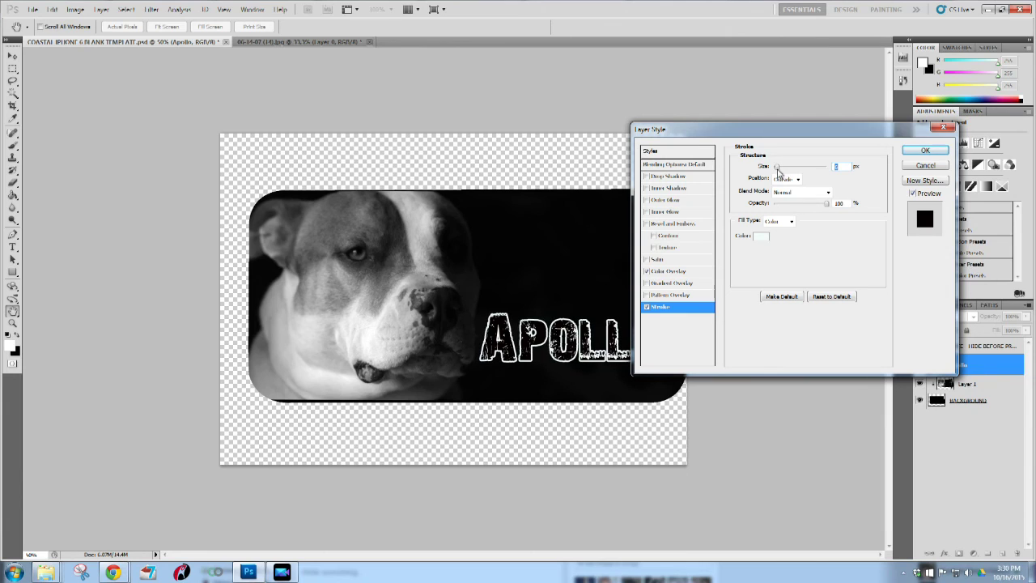
Add Bevel and Emboss to the Apollo text with Soften at 3 px and a slightly larger bevel size
{"action": "left_click", "coordinate": [647, 225]}
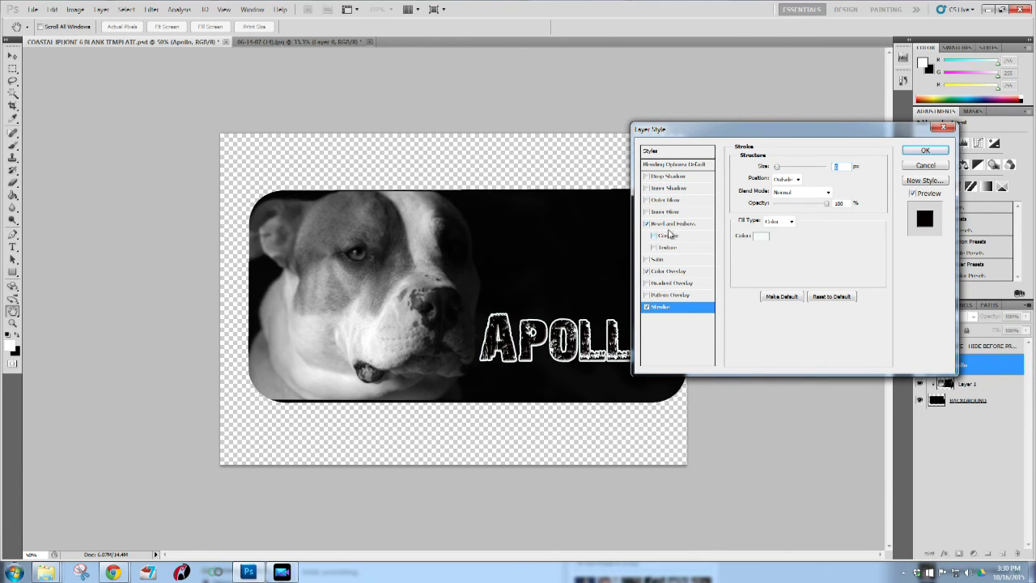
{"action": "left_click", "coordinate": [672, 224]}
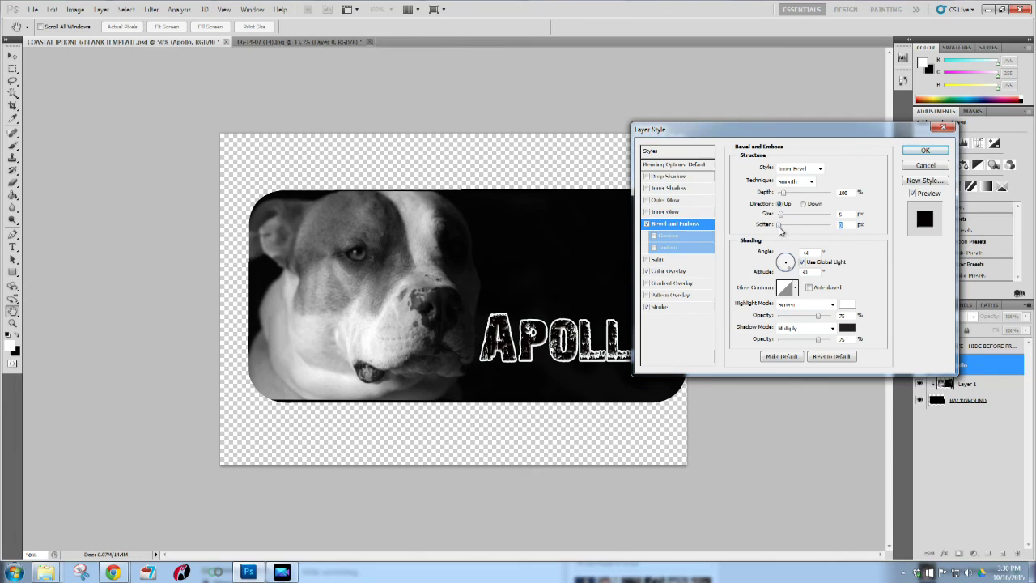
{"action": "left_click_drag", "start_coordinate": [781, 217], "coordinate": [782, 219]}
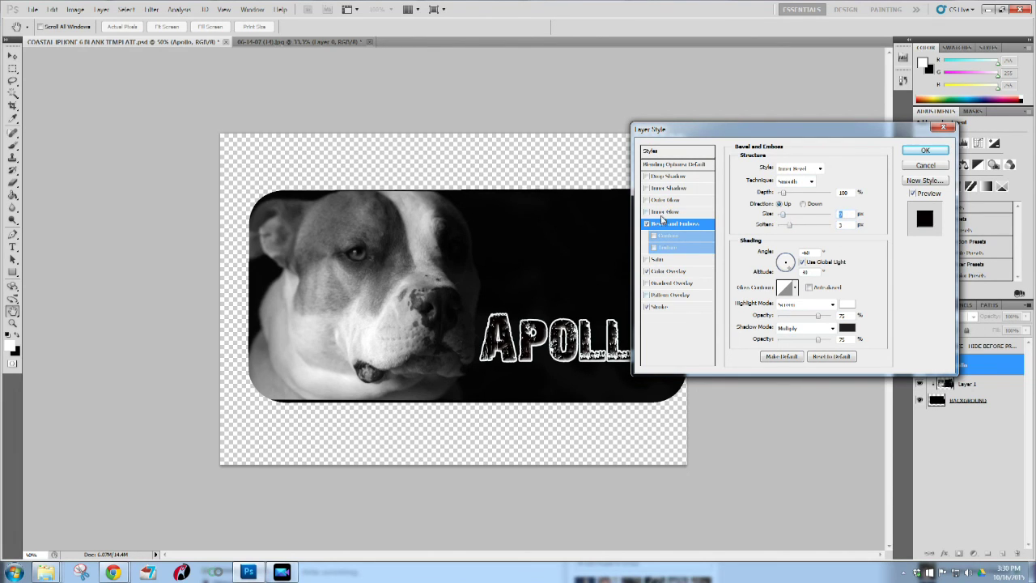
Add a Drop Shadow to the Apollo text and set its shadow color to bright red
{"action": "left_click", "coordinate": [647, 177]}
{"action": "left_click", "coordinate": [673, 178]}
{"action": "left_click", "coordinate": [842, 169]}
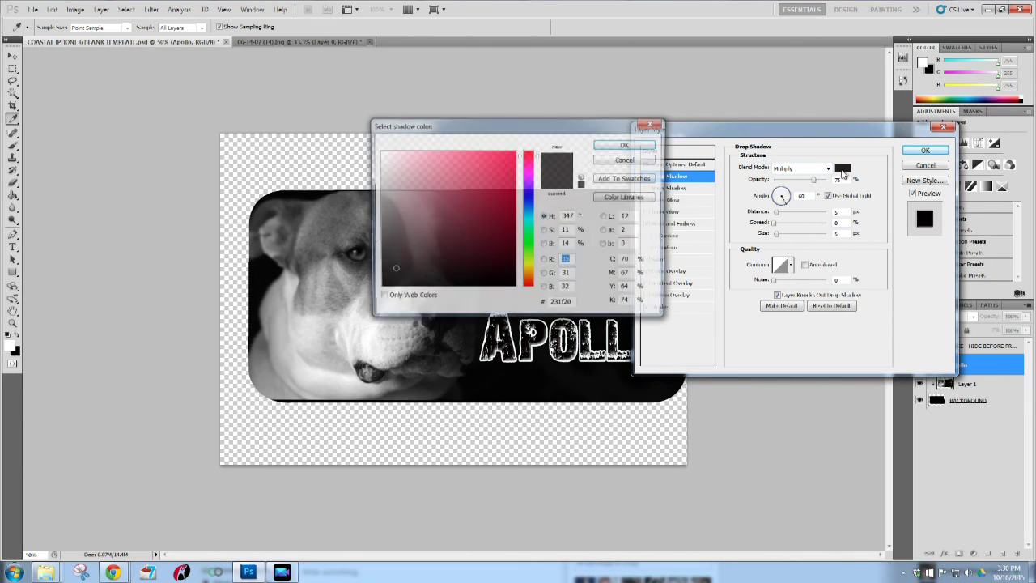
{"action": "left_click", "coordinate": [514, 154]}
{"action": "left_click", "coordinate": [625, 144]}
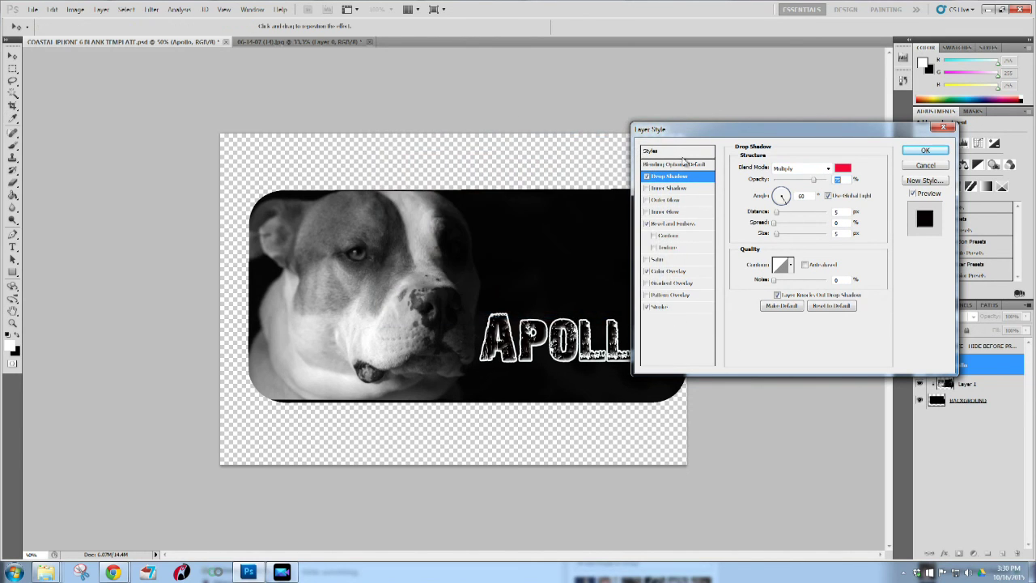
Set the Apollo text's drop shadow to Normal blend mode with a 170° angle and 37% opacity
{"action": "left_click", "coordinate": [784, 171]}
{"action": "left_click", "coordinate": [783, 179]}
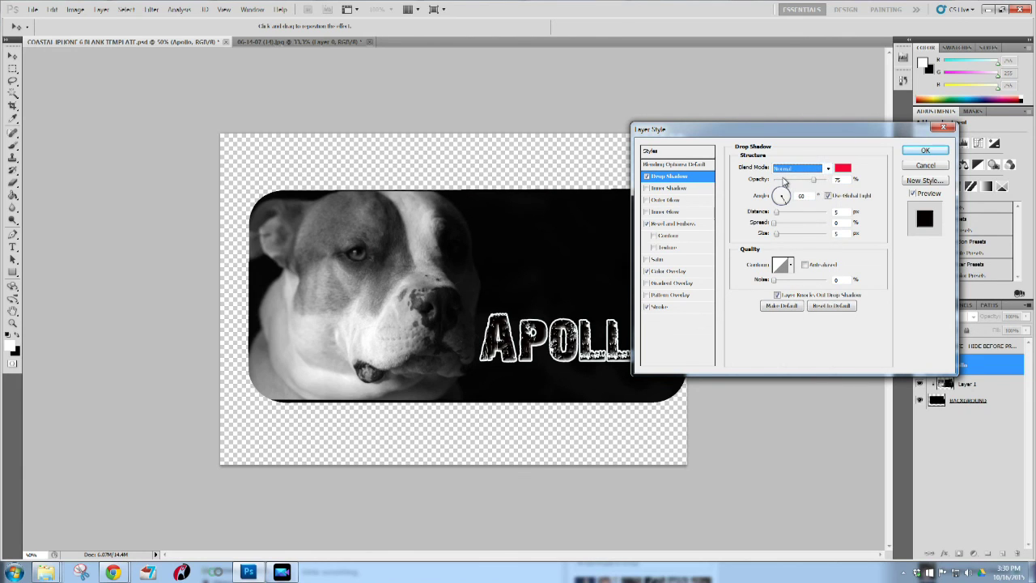
{"action": "key", "text": "alt"}
{"action": "mouse_move", "coordinate": [776, 215]}
{"action": "left_mouse_down"}
{"action": "mouse_move", "coordinate": [790, 235]}
{"action": "mouse_move", "coordinate": [791, 201]}
{"action": "mouse_move", "coordinate": [775, 199]}
{"action": "left_mouse_up"}
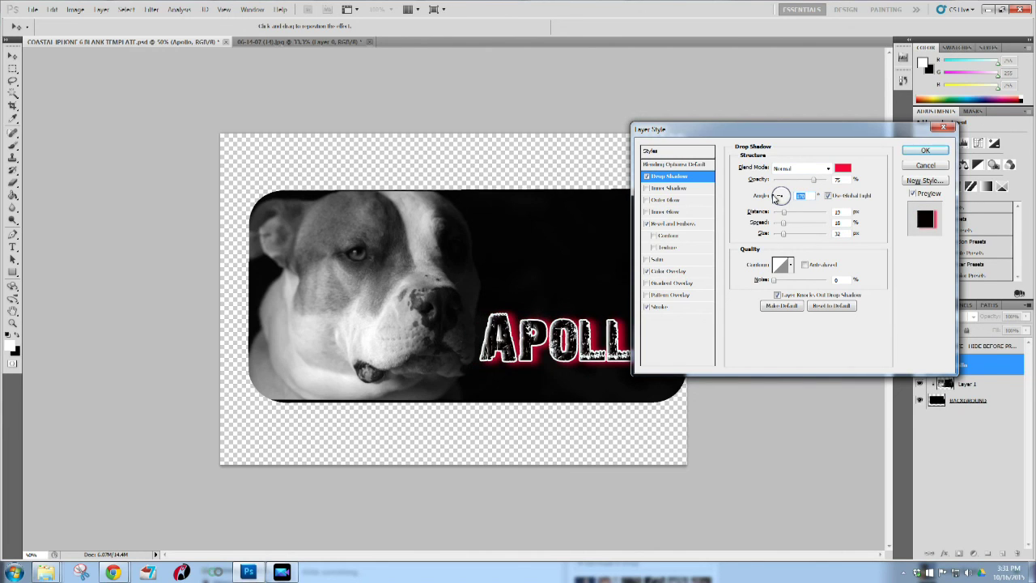
{"action": "left_click_drag", "start_coordinate": [814, 185], "coordinate": [795, 185]}
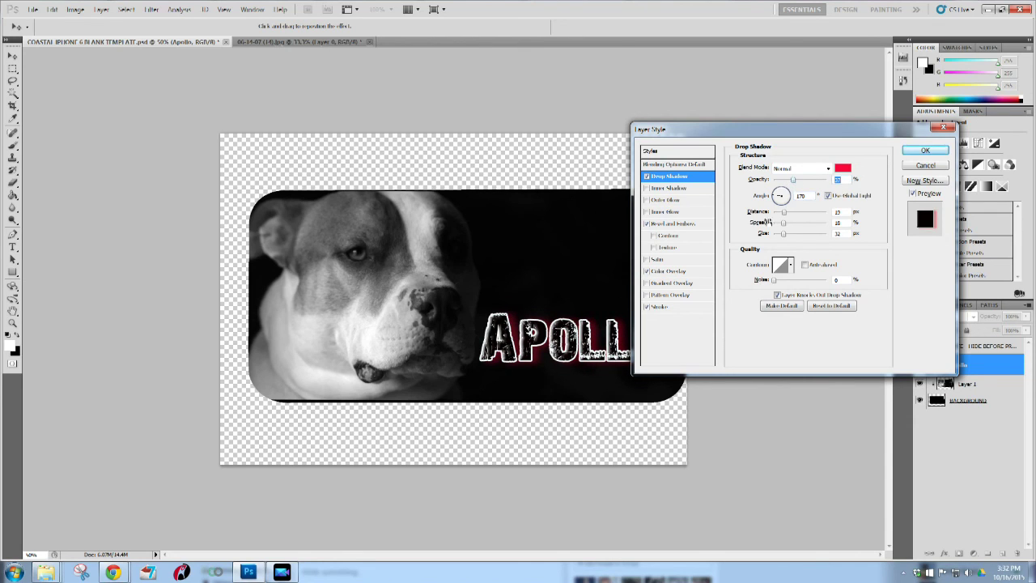
Set the drop shadow's distance to 12 px and spread to 31%, adjust its size, and apply the layer style
{"action": "left_click", "coordinate": [785, 215]}
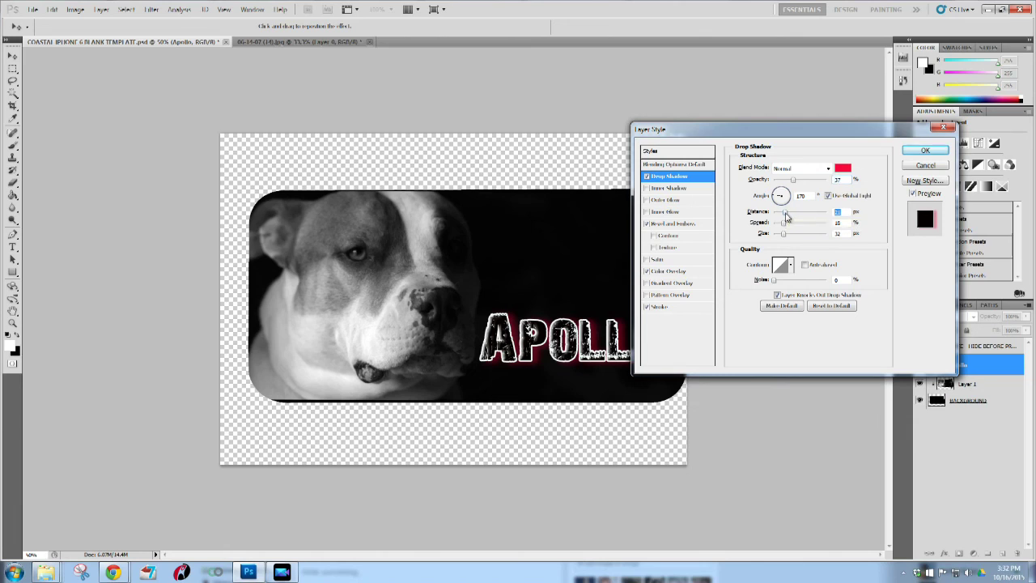
{"action": "left_click_drag", "start_coordinate": [787, 215], "coordinate": [779, 214]}
{"action": "left_click", "coordinate": [789, 224]}
{"action": "left_click", "coordinate": [784, 234]}
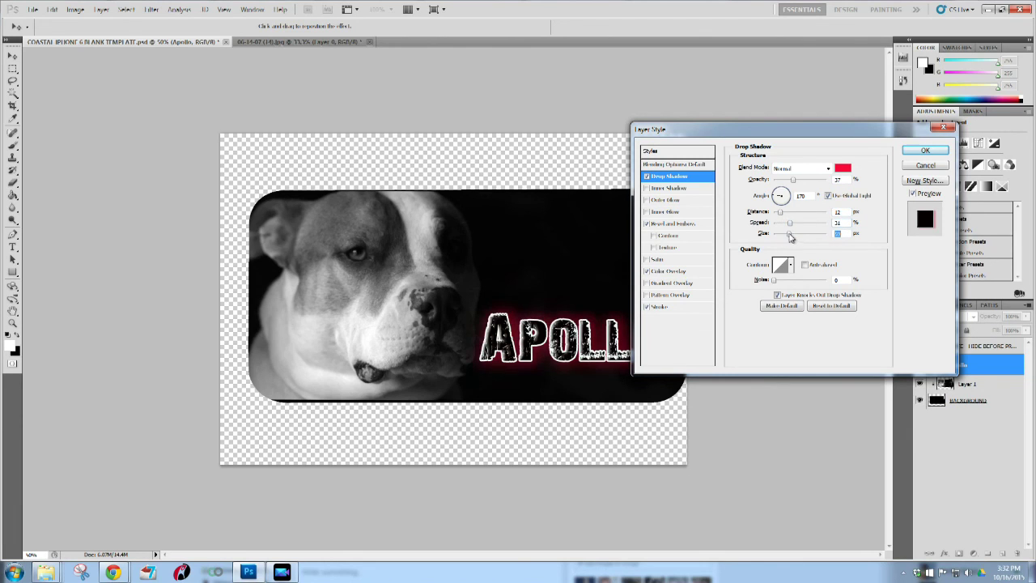
{"action": "left_click", "coordinate": [923, 151]}
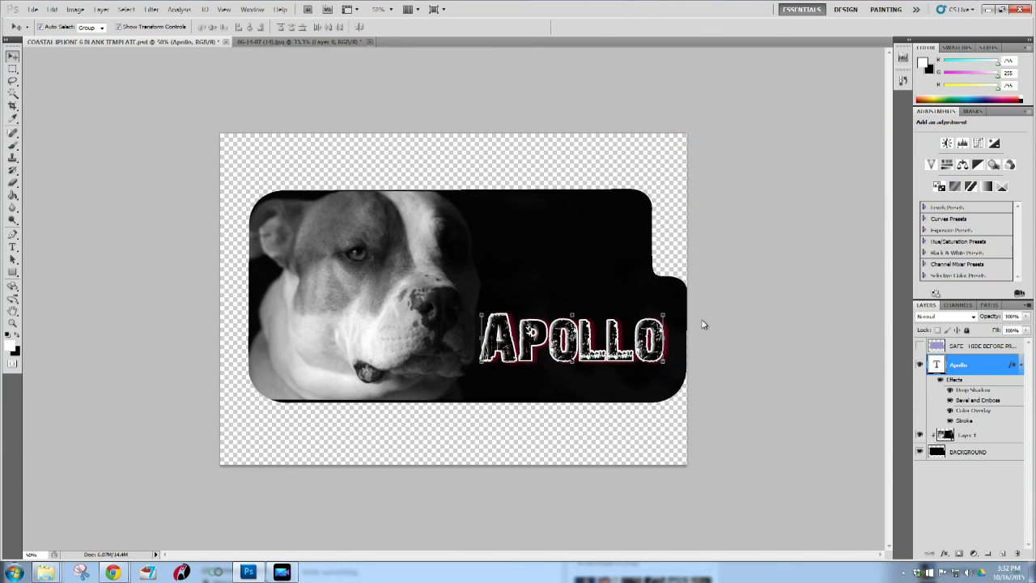
Move the Apollo text slightly down and to the right on the case, and deselect its layer
{"action": "left_click_drag", "start_coordinate": [850, 359], "coordinate": [853, 371]}
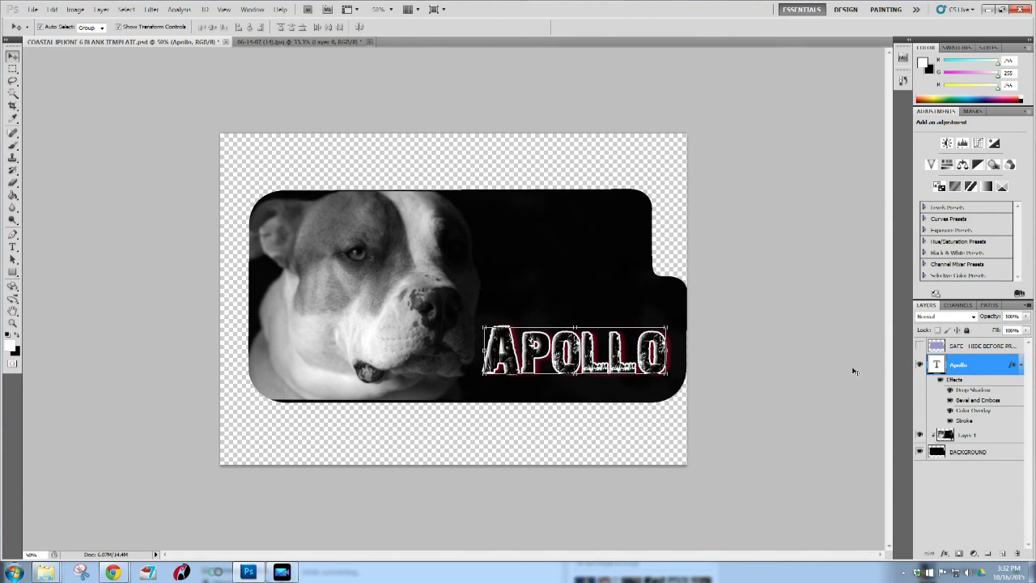
{"action": "left_click", "coordinate": [782, 468]}
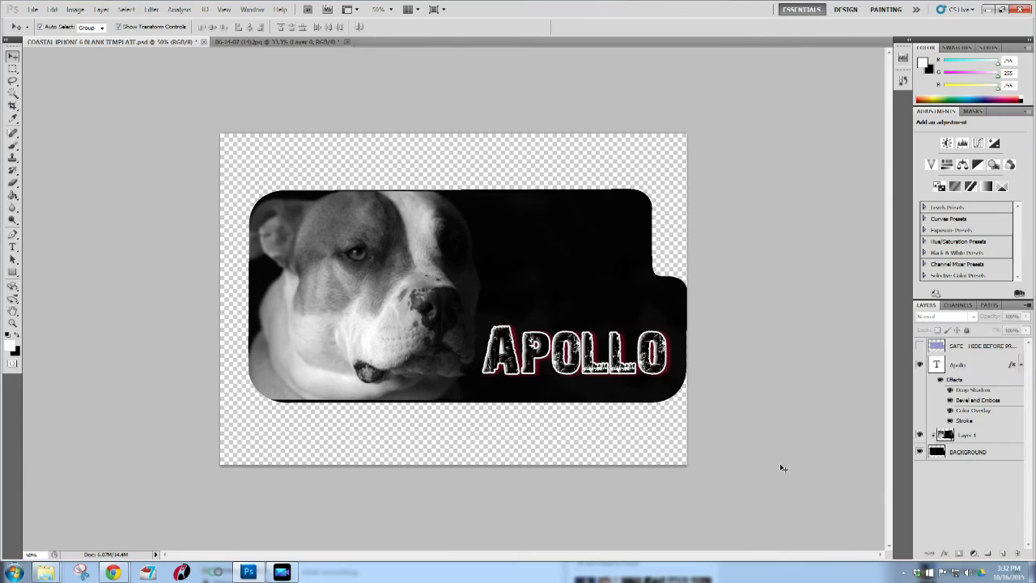